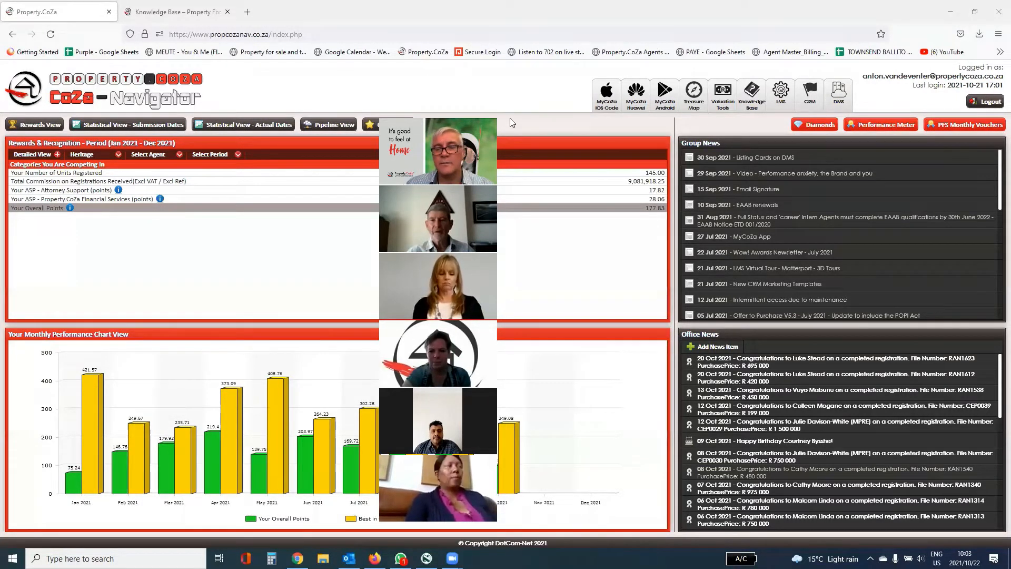
# Open the Treasure Map from the Navigator dashboard to view the office transactions, and return to the dashboard.
pyautogui.click(689, 104)
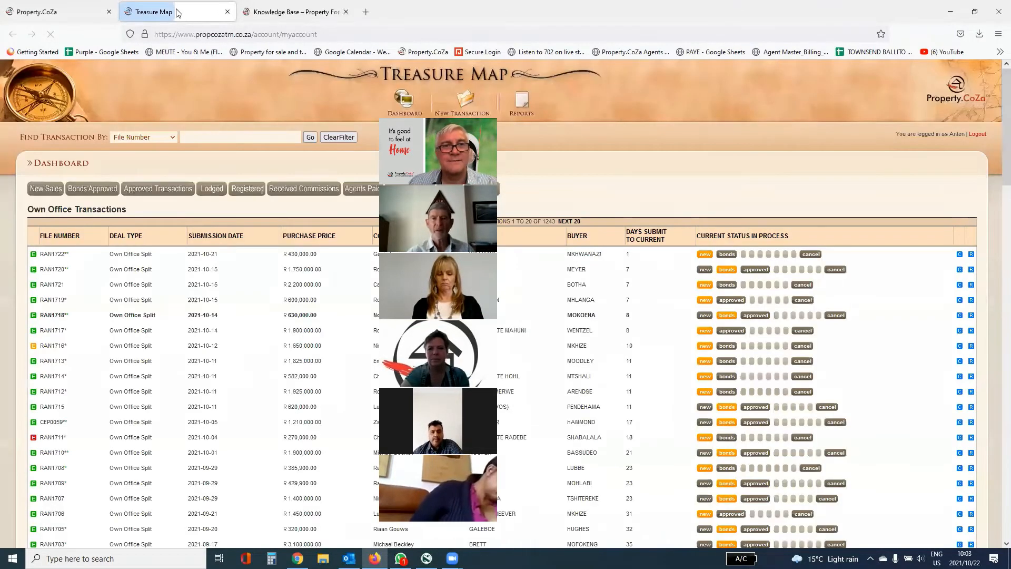
pyautogui.click(85, 12)
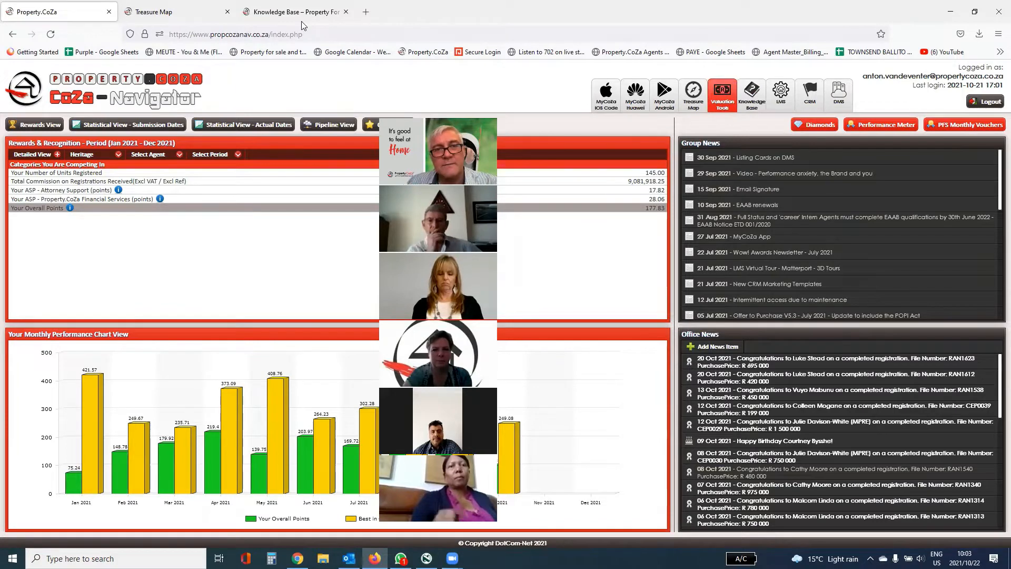
# Switch to the Knowledge Base and skim its FAQ, marketing and recruitment articles back towards the user manuals.
pyautogui.click(253, 13)
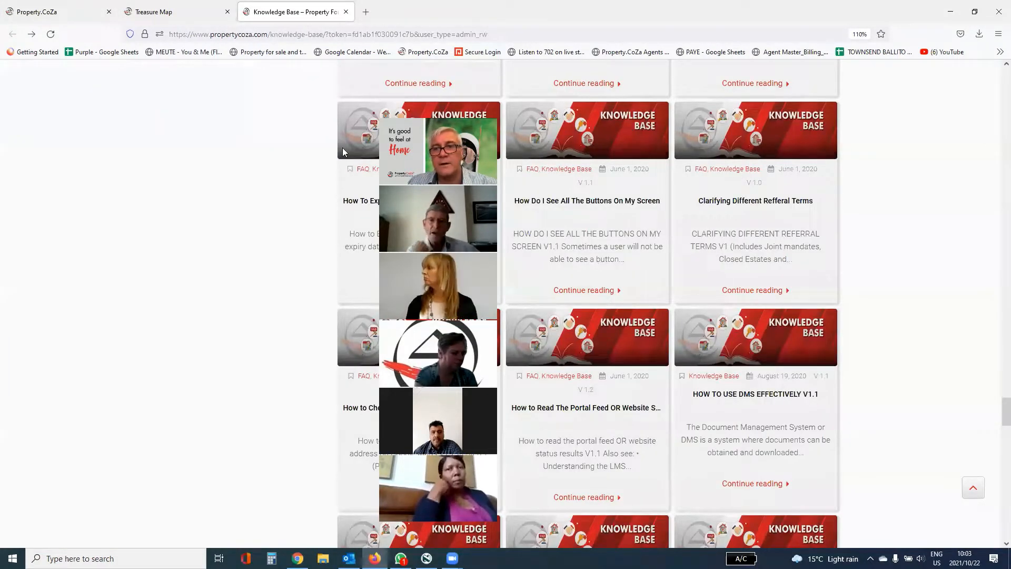
pyautogui.scroll(15, 960, 447)
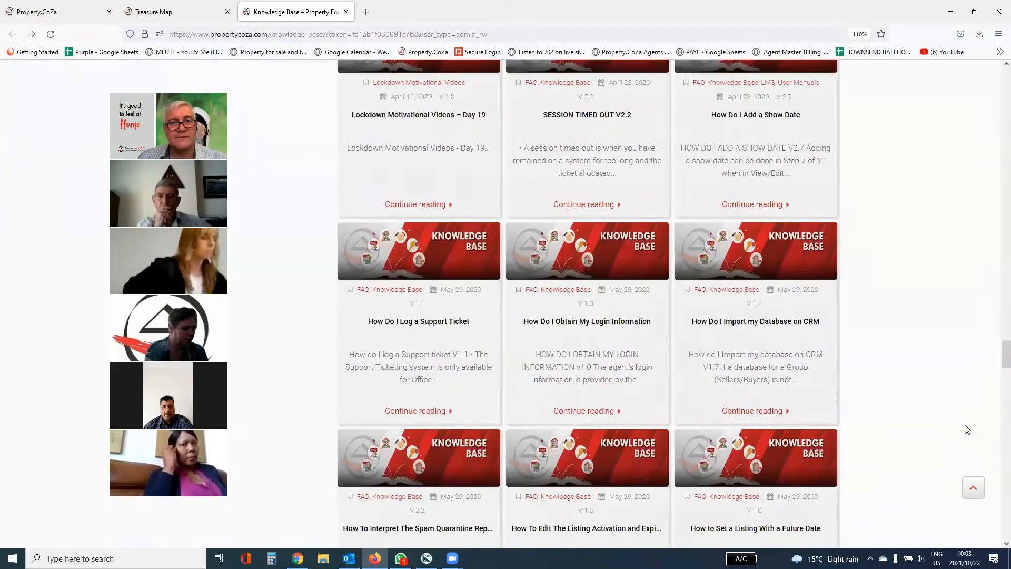
pyautogui.scroll(5, 959, 447)
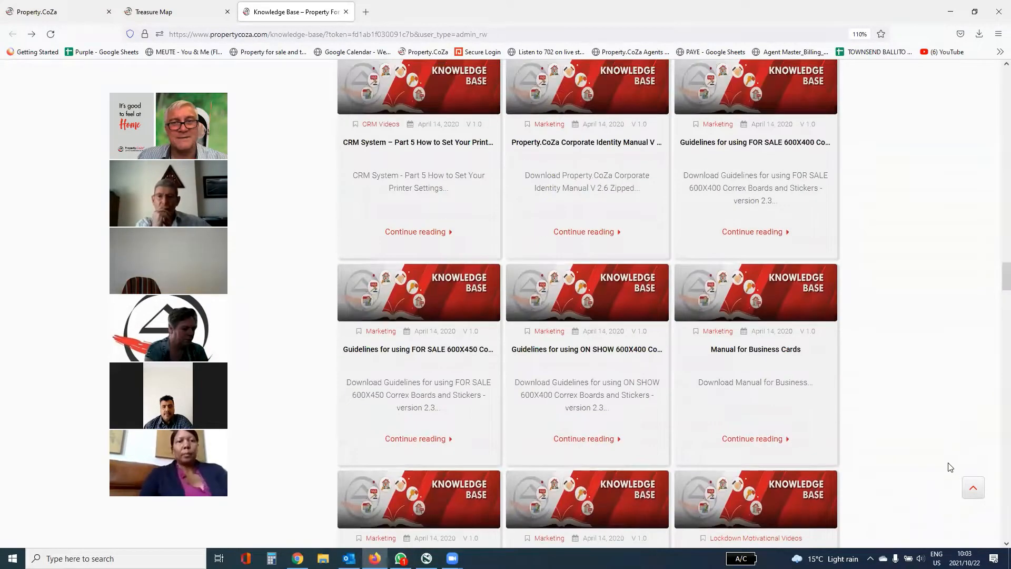
pyautogui.scroll(5, 939, 451)
pyautogui.scroll(5, 936, 447)
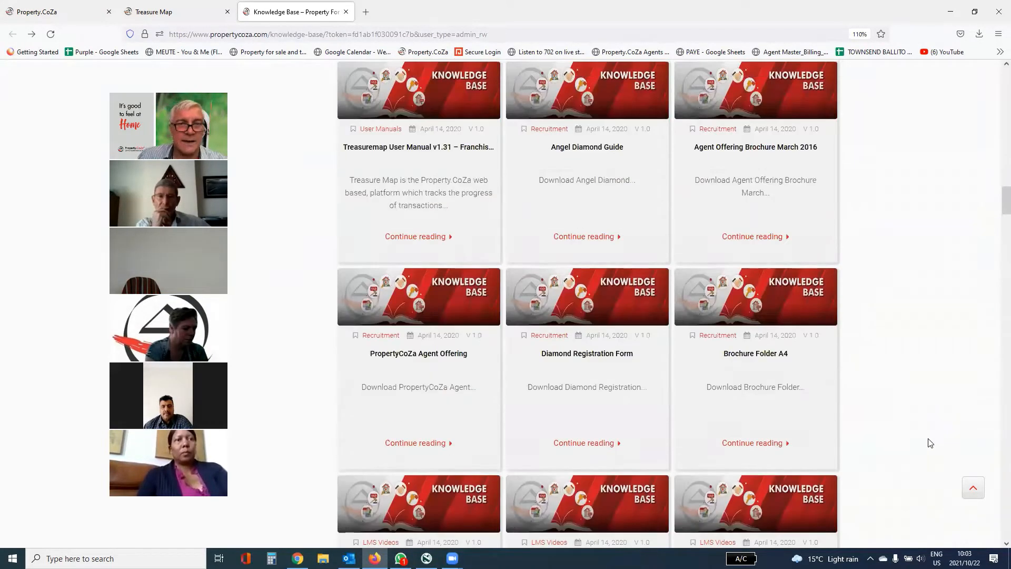
pyautogui.scroll(5, 930, 441)
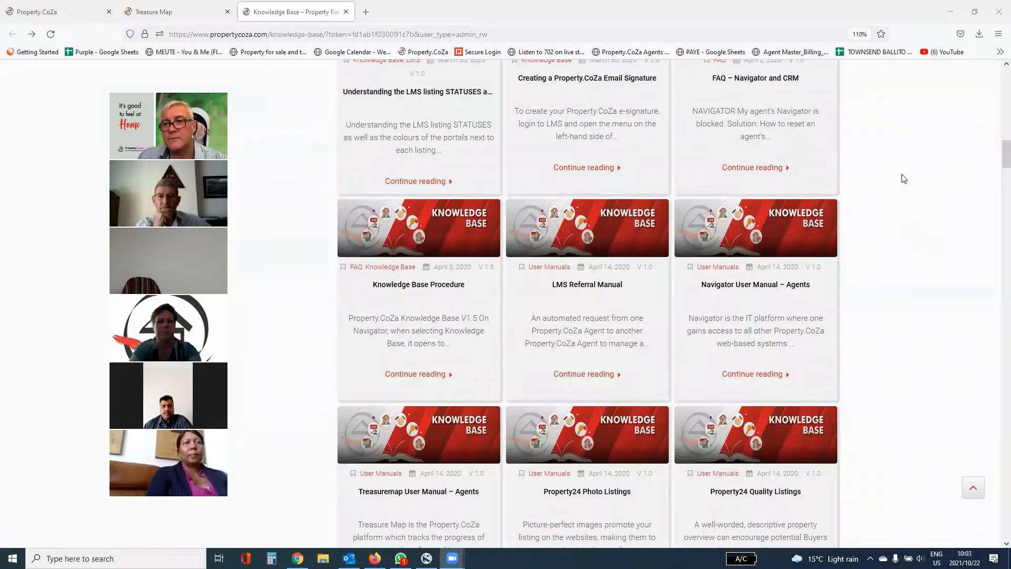
# Examine the Knowledge Base's user manual, recruitment guide and LMS training video titles, and return to the start of the page.
pyautogui.scroll(-5, 789, 198)
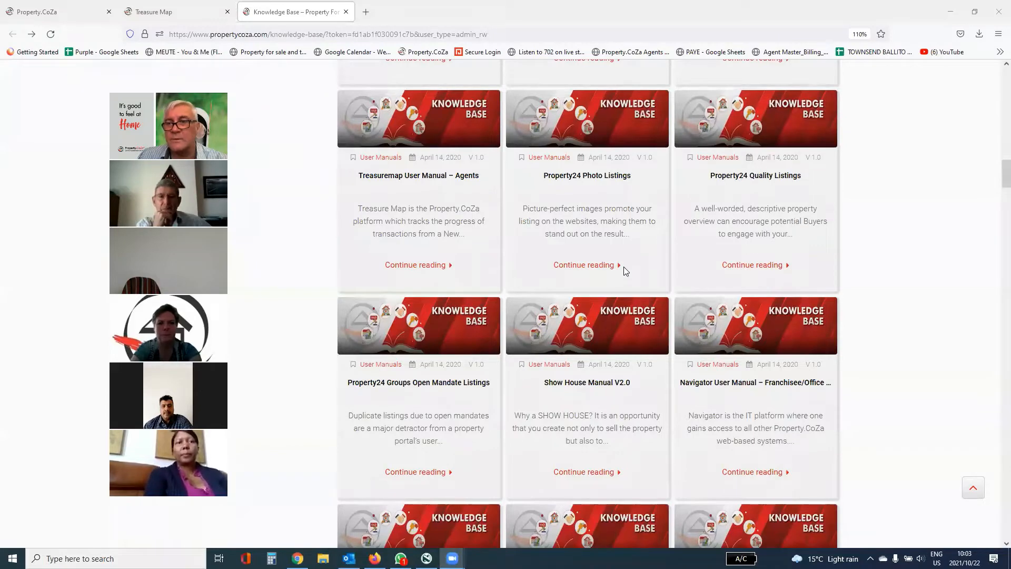
pyautogui.scroll(-5, 918, 289)
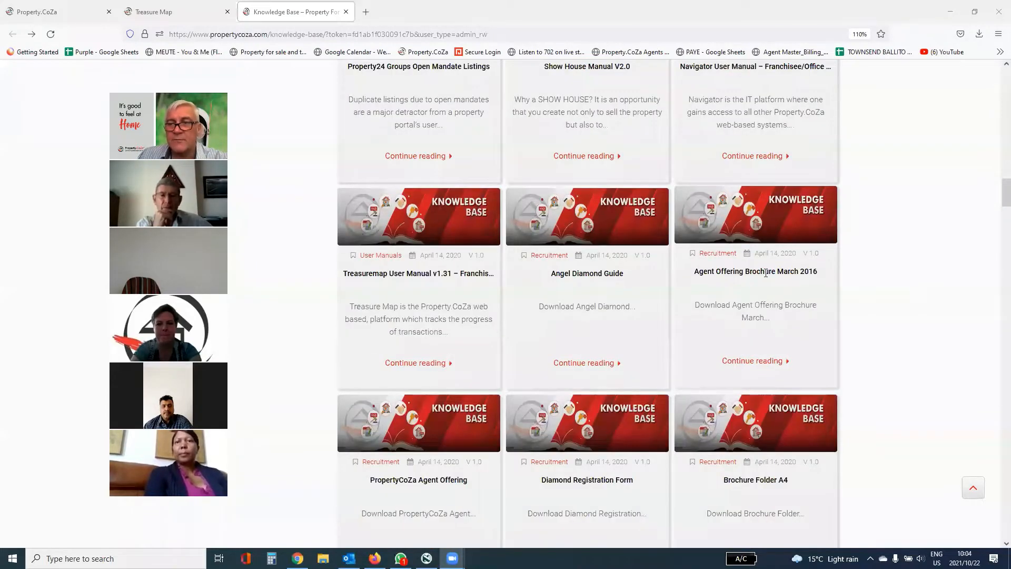
pyautogui.moveTo(724, 263); pyautogui.dragTo(857, 284)
pyautogui.moveTo(560, 272); pyautogui.dragTo(638, 278)
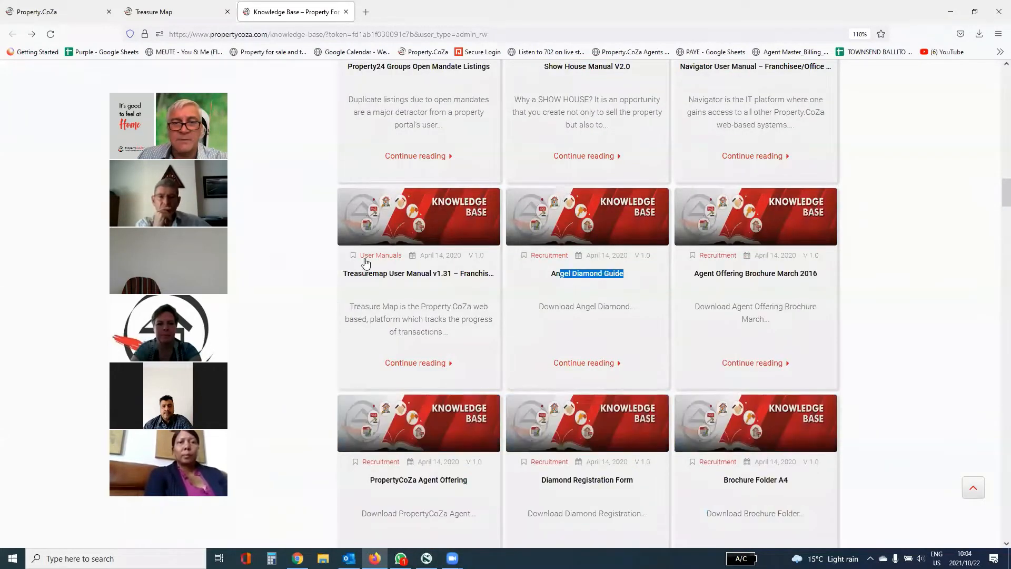
pyautogui.scroll(-7, 380, 252)
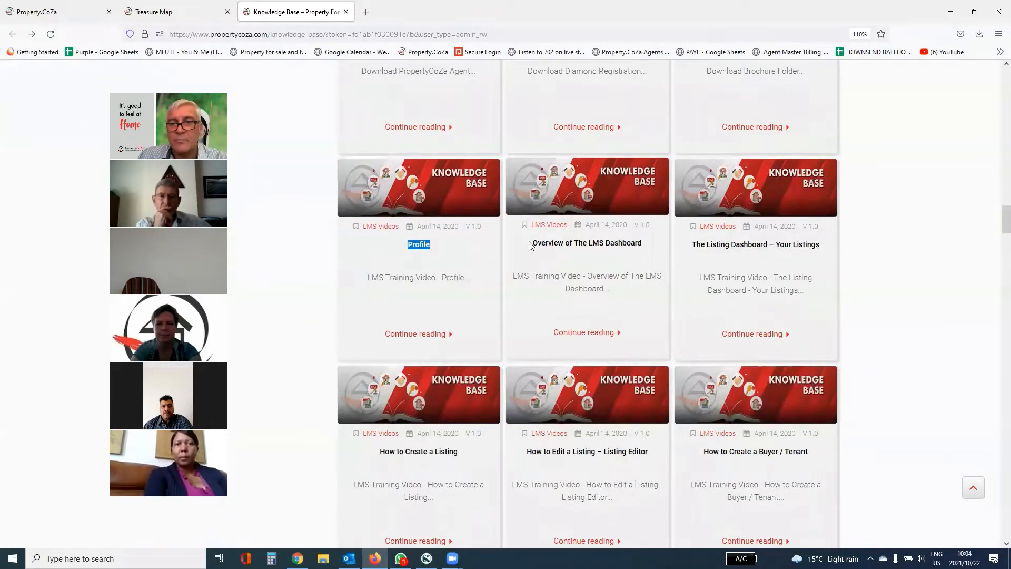
pyautogui.moveTo(532, 245); pyautogui.dragTo(627, 246)
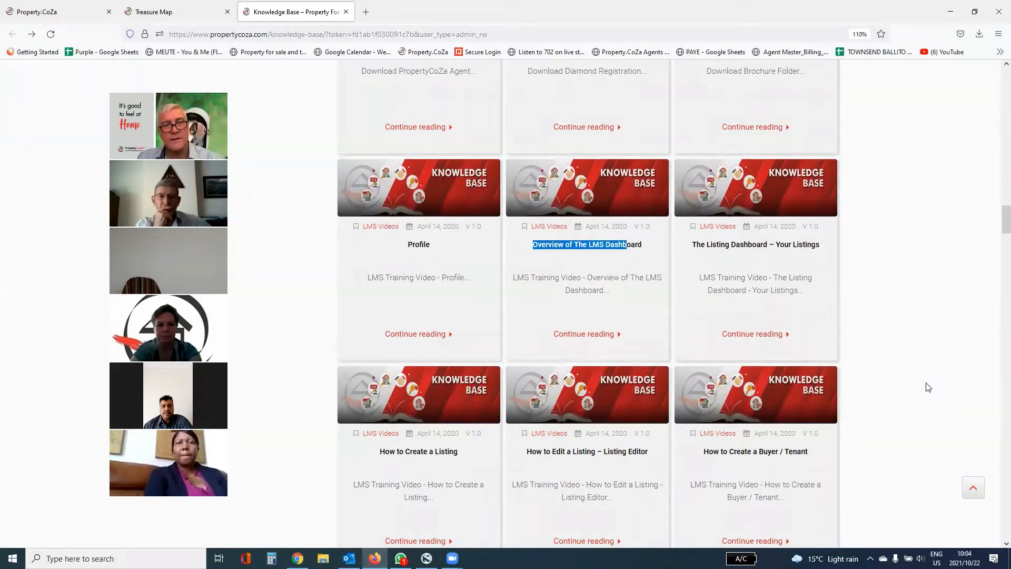
pyautogui.scroll(-3, 895, 369)
pyautogui.scroll(20, 904, 393)
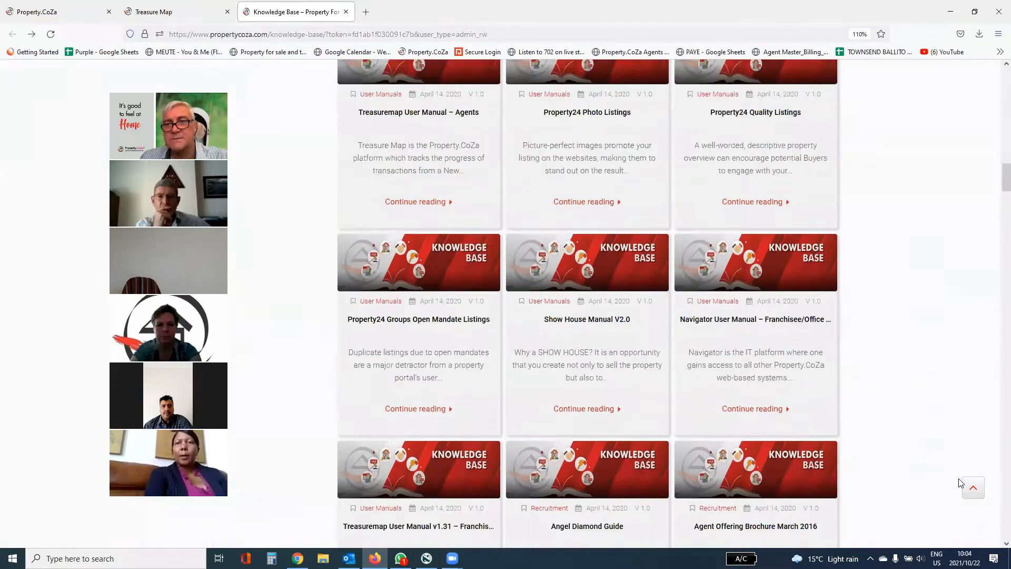
pyautogui.scroll(10, 930, 407)
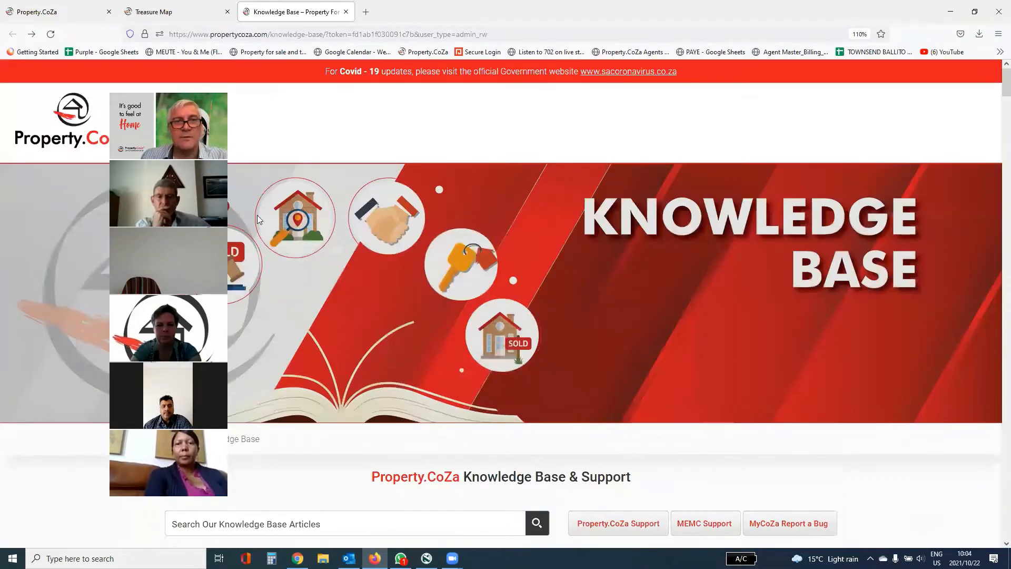
# Close the Treasure Map and open the CRM from the Navigator dashboard.
pyautogui.click(39, 5)
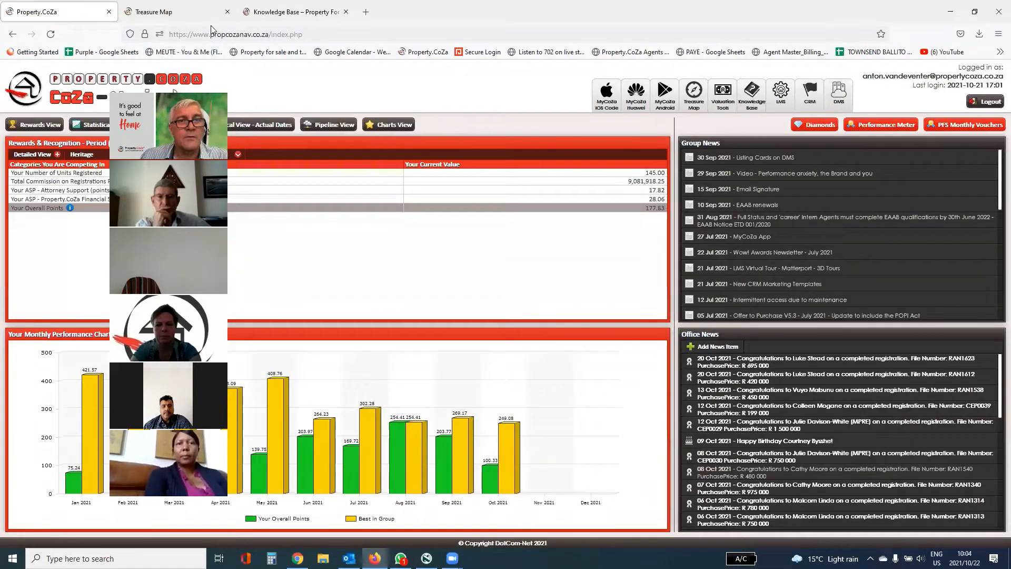
pyautogui.click(227, 12)
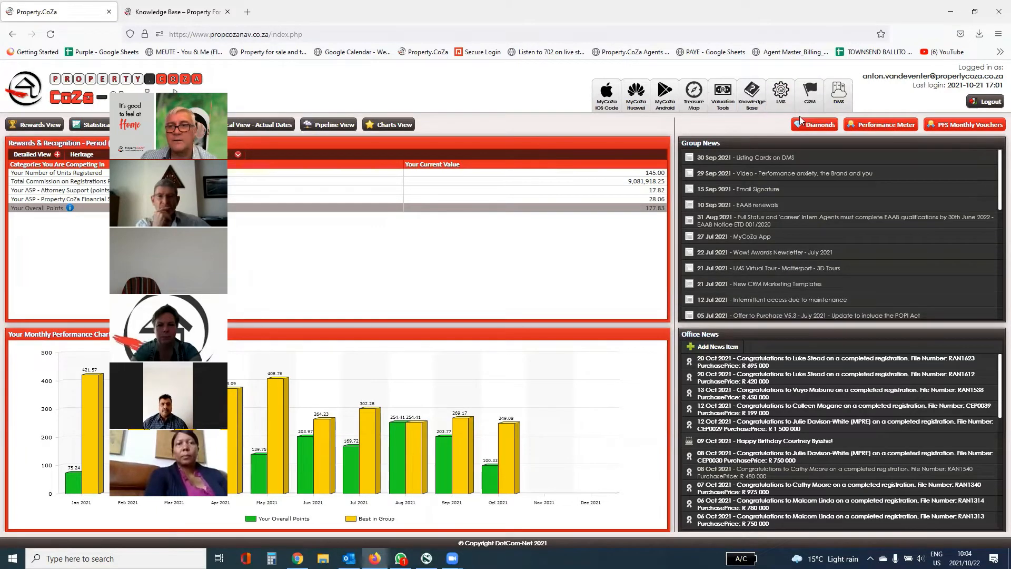
pyautogui.click(811, 93)
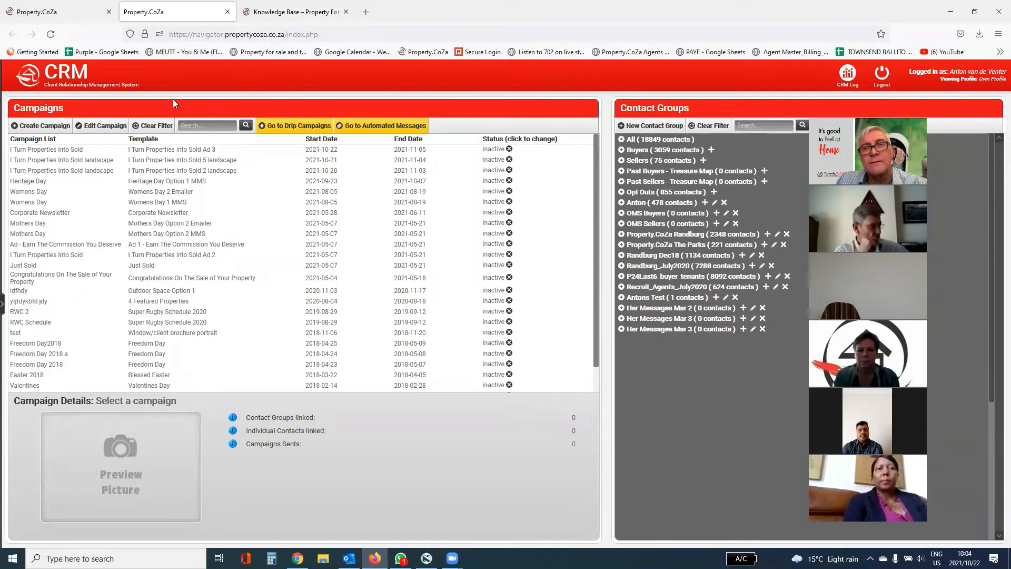
pyautogui.click(619, 76)
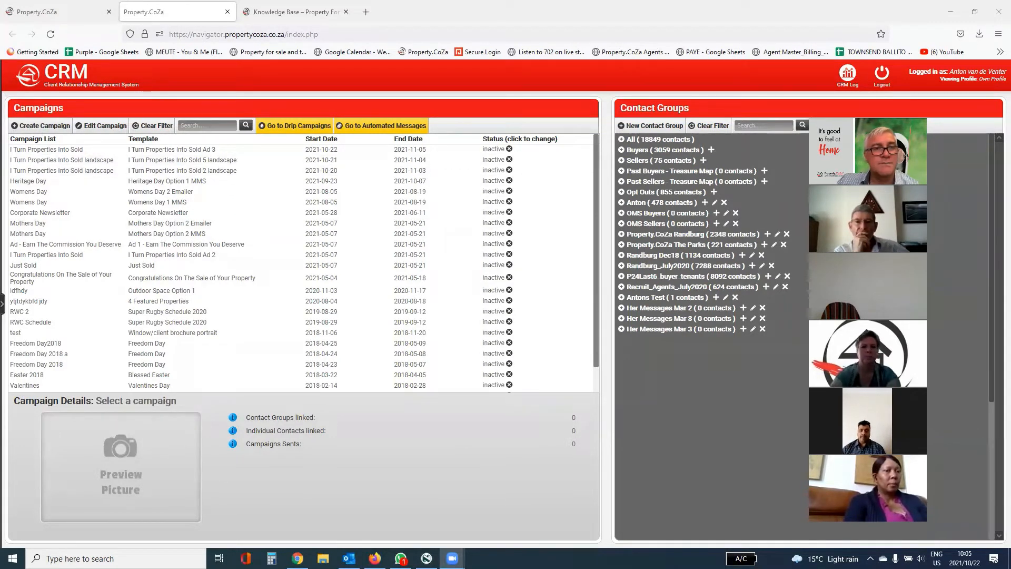
# Start a new campaign and list the templates under Agent Connections and Buyer Templates.
pyautogui.click(42, 129)
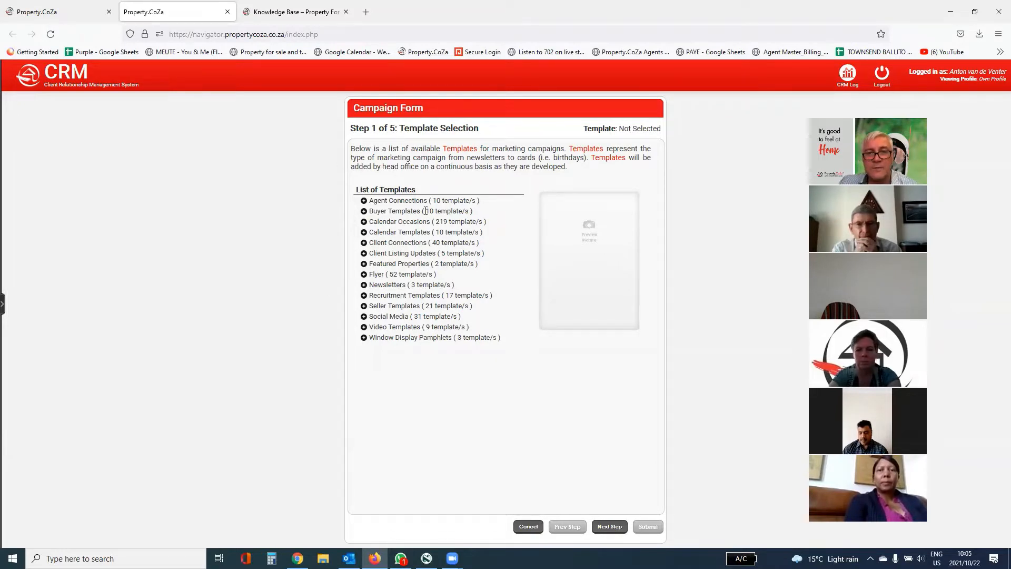
pyautogui.click(364, 200)
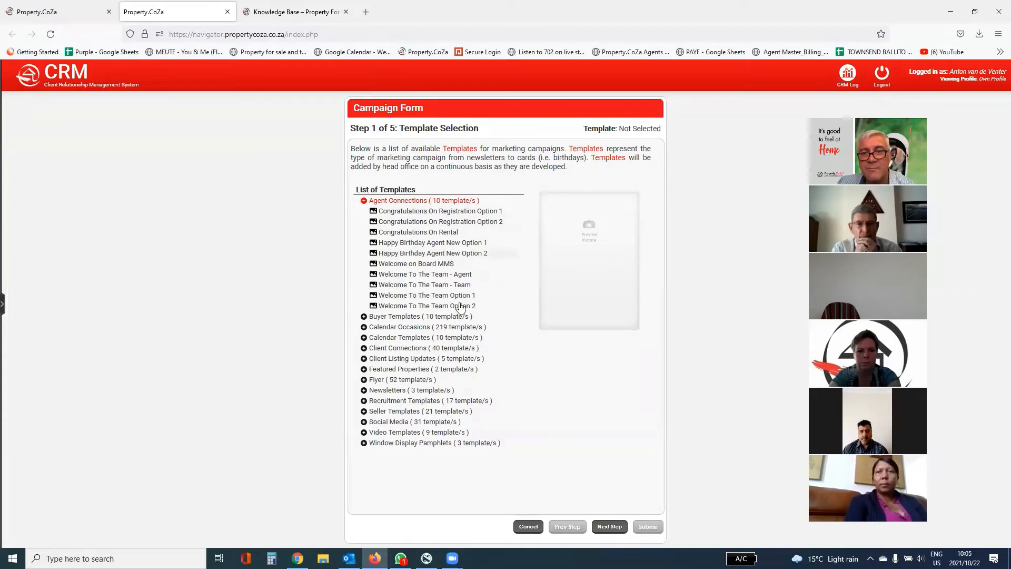
pyautogui.click(364, 317)
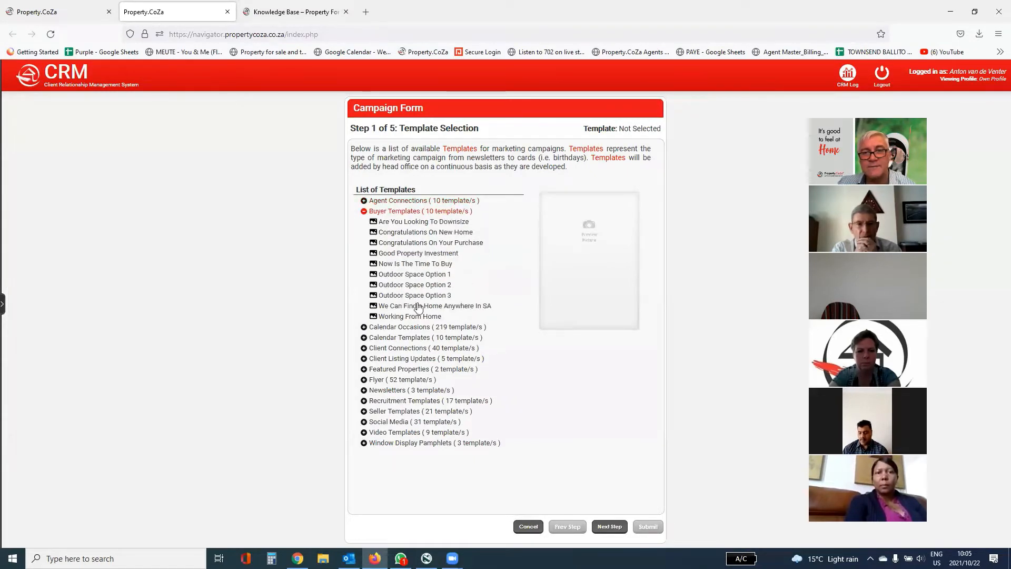
# Examine the October, November and December templates under Calendar Occasions, and collapse the category.
pyautogui.click(364, 328)
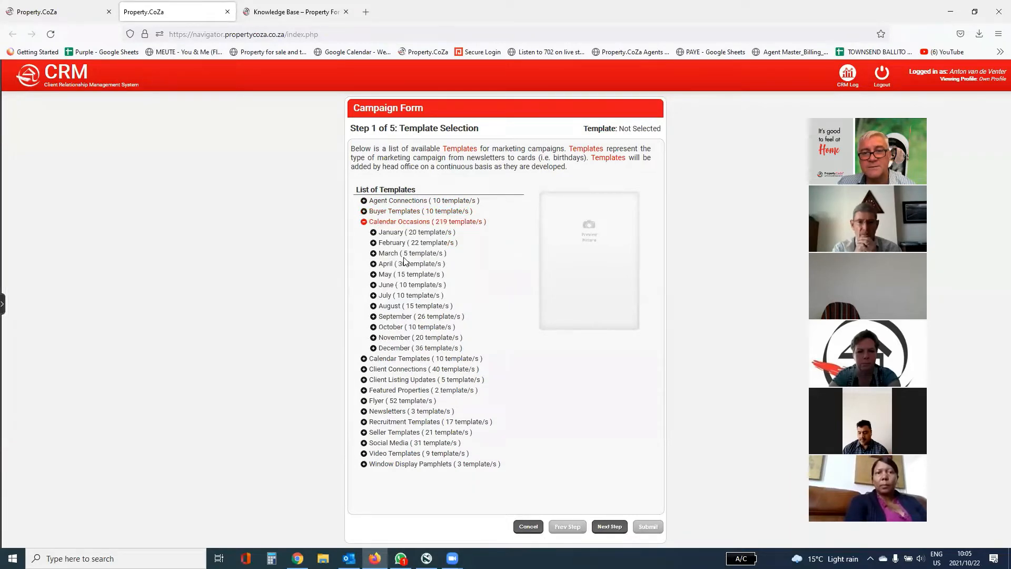
pyautogui.click(374, 328)
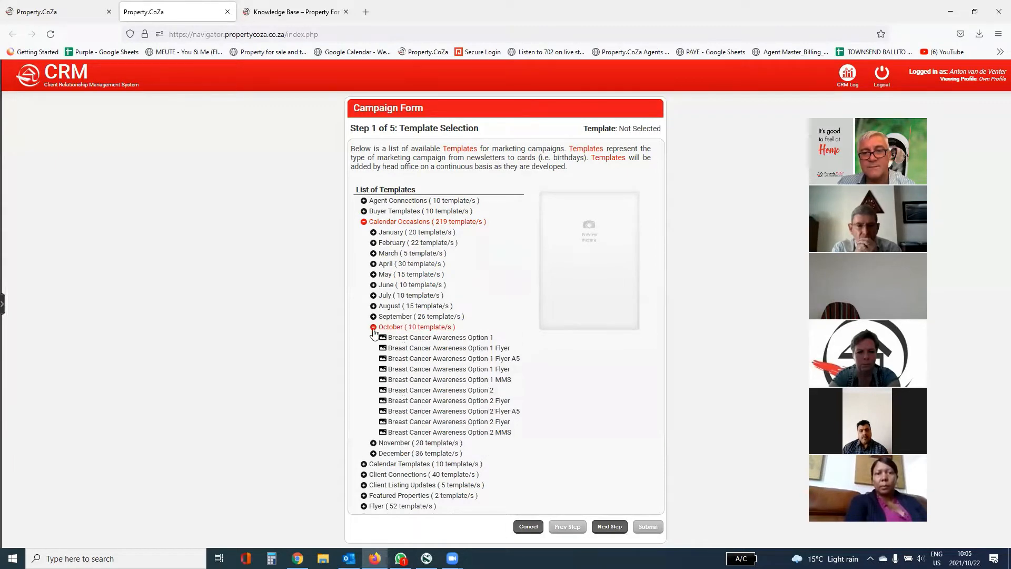
pyautogui.click(374, 328)
pyautogui.click(374, 338)
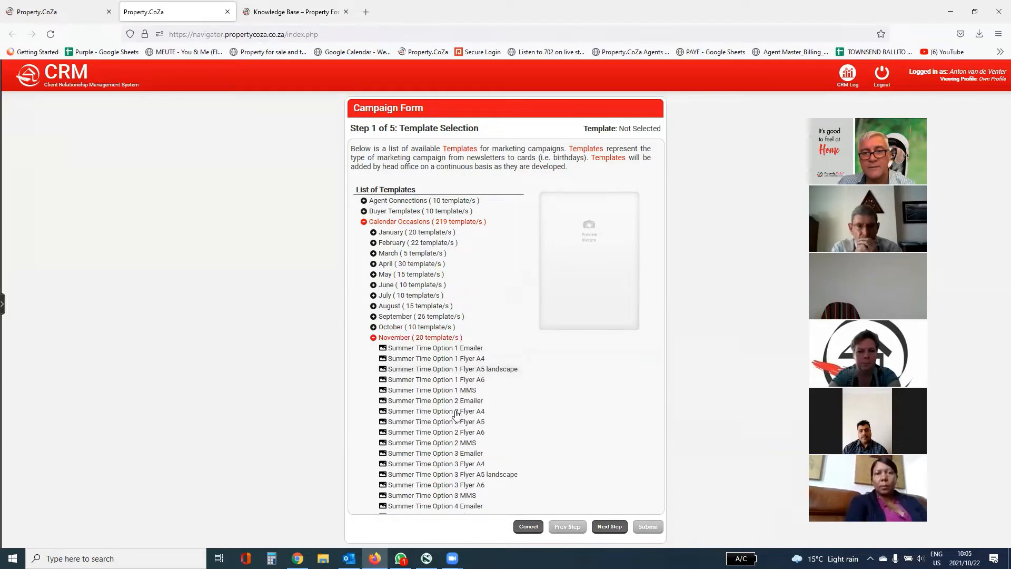
pyautogui.scroll(-3, 457, 415)
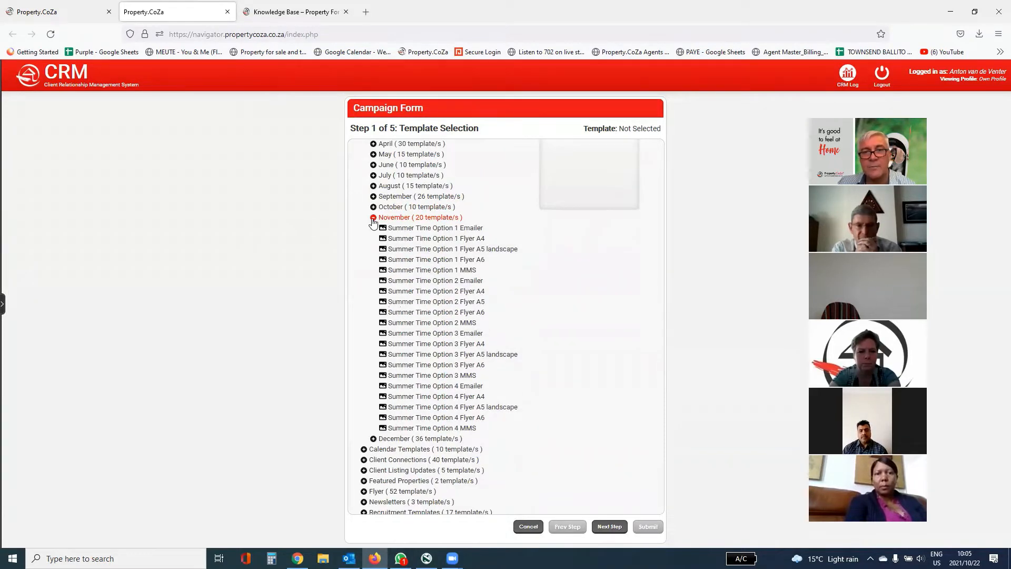
pyautogui.click(373, 218)
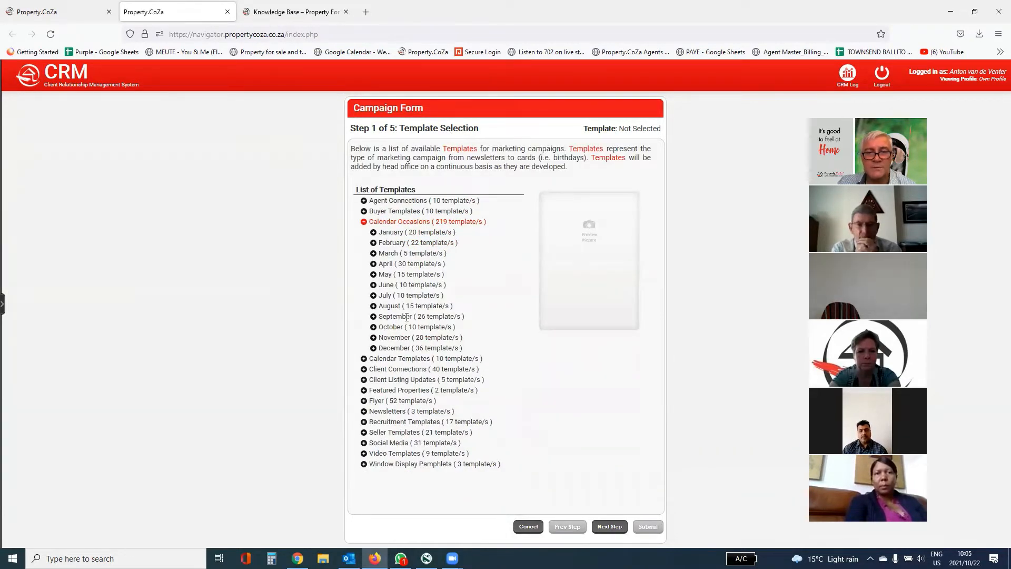
pyautogui.click(378, 349)
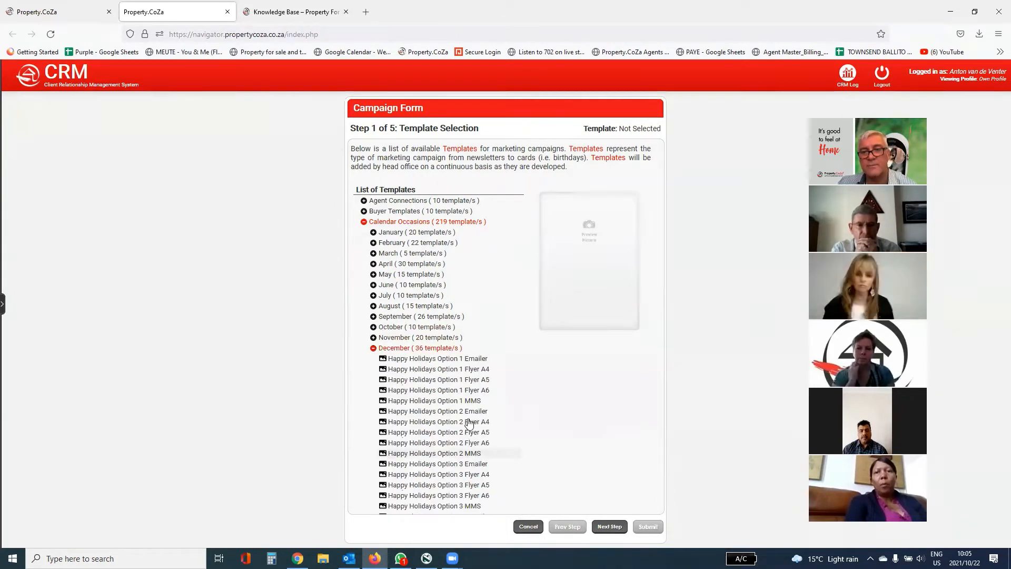
pyautogui.scroll(-5, 472, 453)
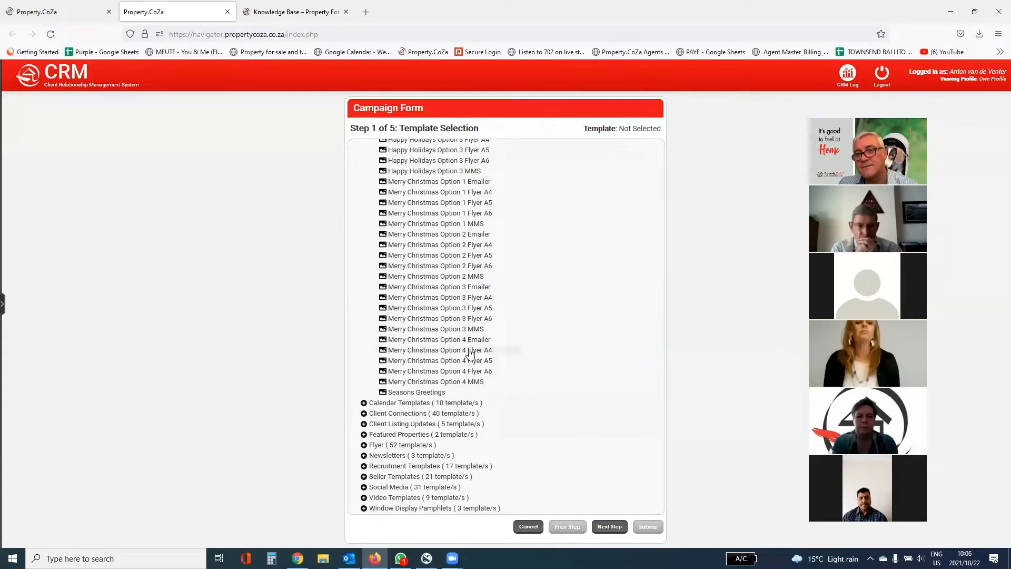
pyautogui.scroll(5, 421, 345)
pyautogui.click(385, 348)
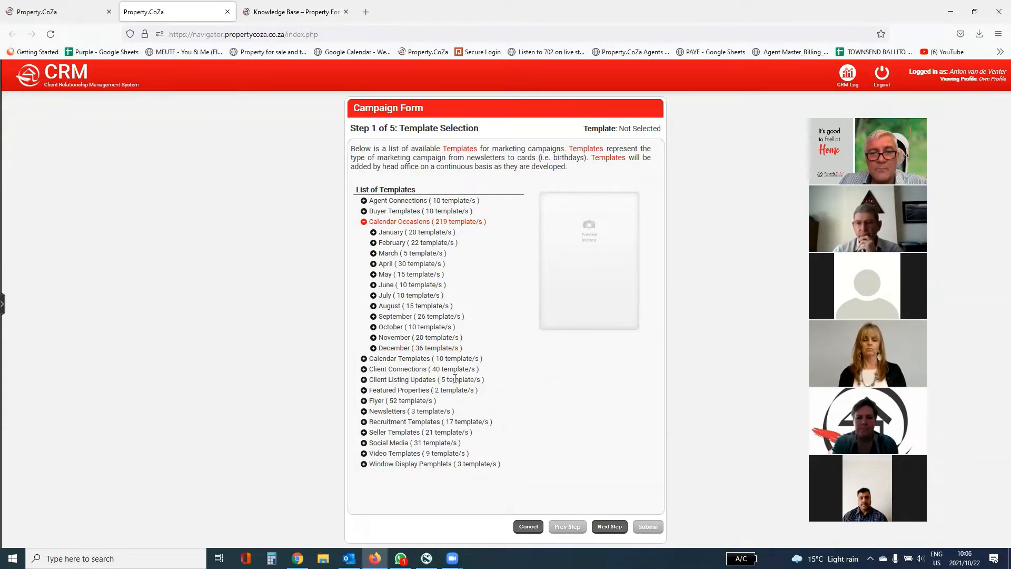
pyautogui.click(364, 222)
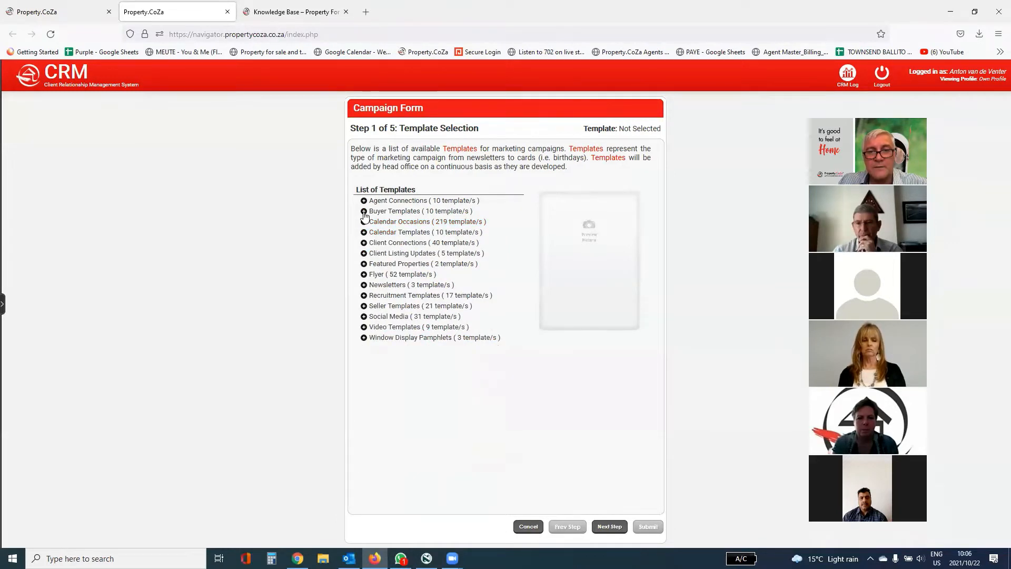
# Choose the Meet Your Area Agent template under Client Connections and try to advance the campaign form past General Details.
pyautogui.click(364, 243)
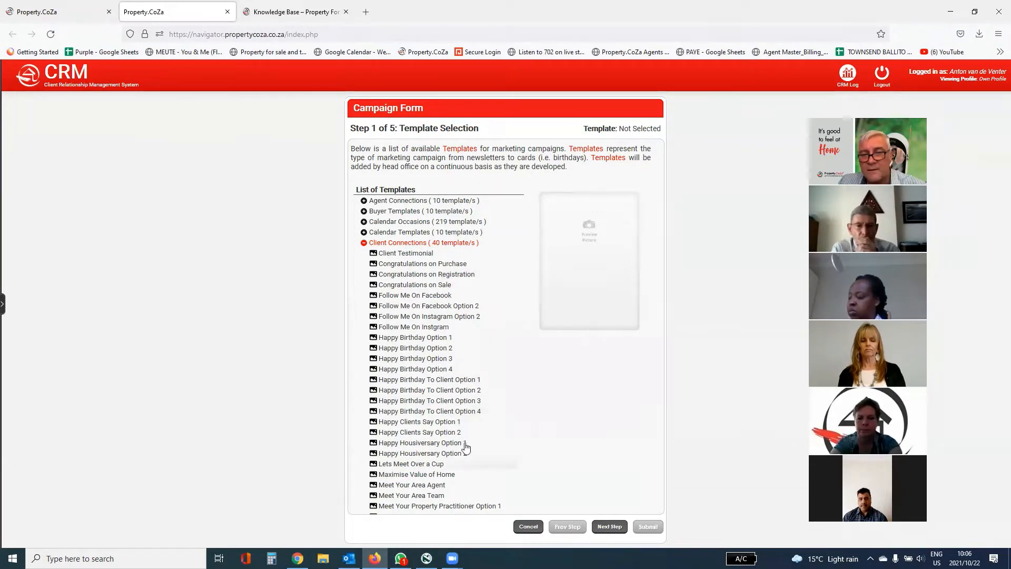
pyautogui.scroll(-4, 460, 445)
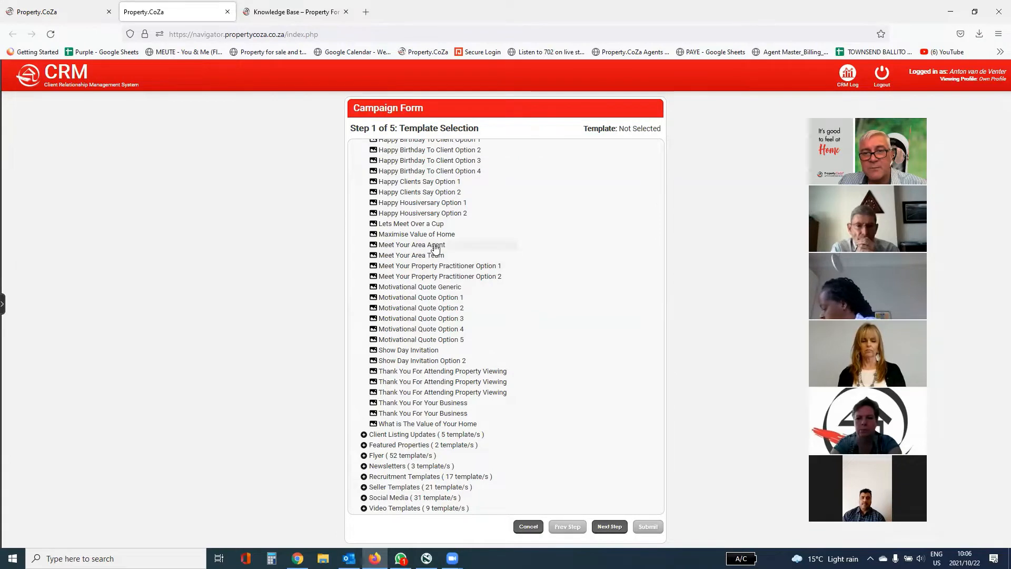
pyautogui.click(435, 246)
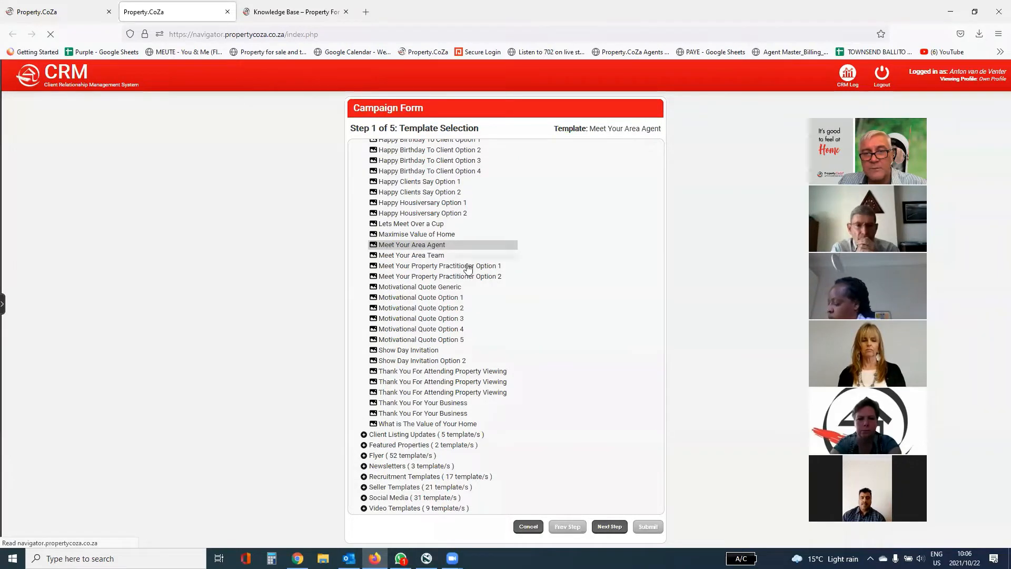
pyautogui.click(615, 529)
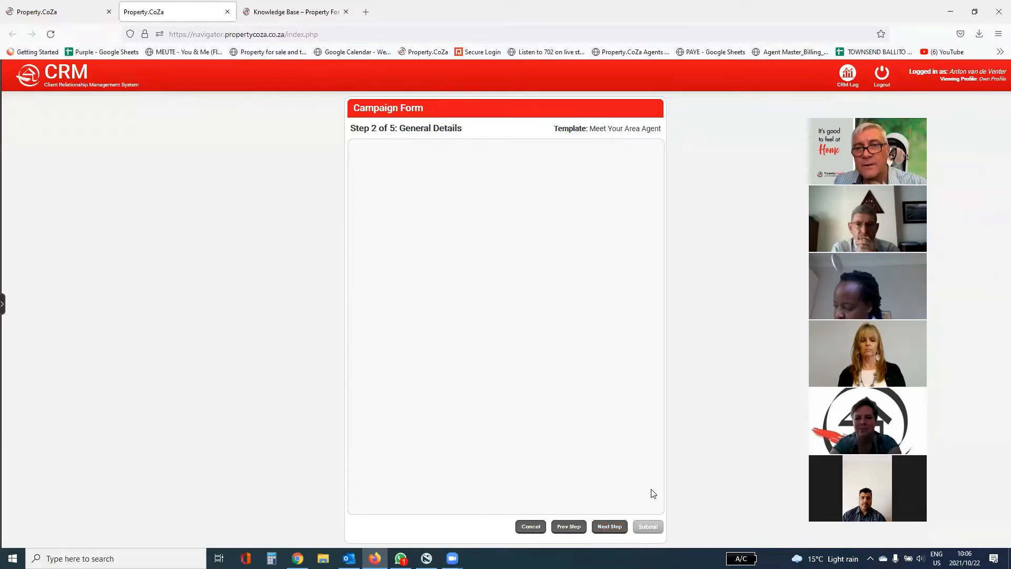
pyautogui.click(599, 528)
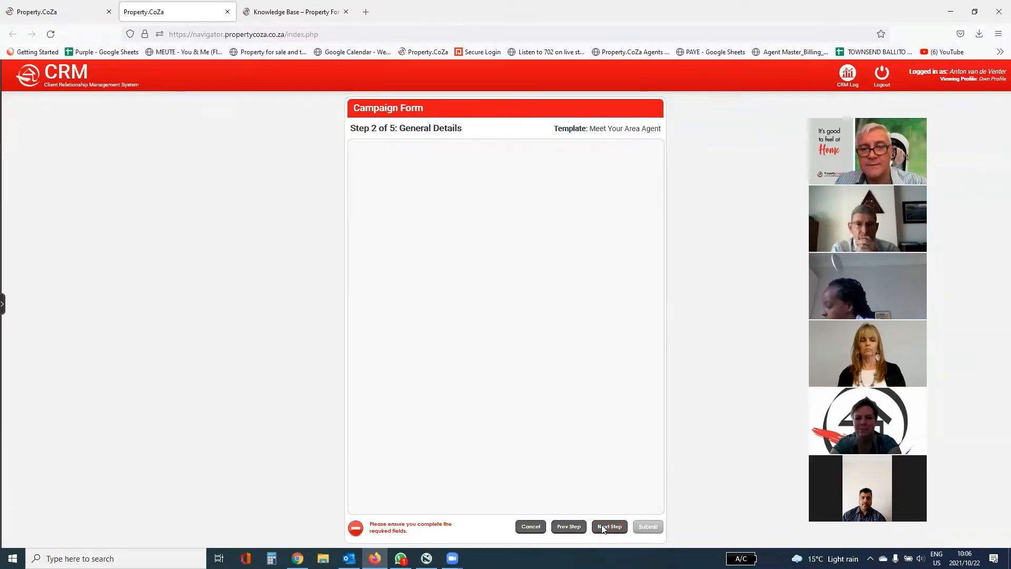
# Return to Template Selection, reselect the Meet Your Area Agent template and reload the General Details step.
pyautogui.click(568, 527)
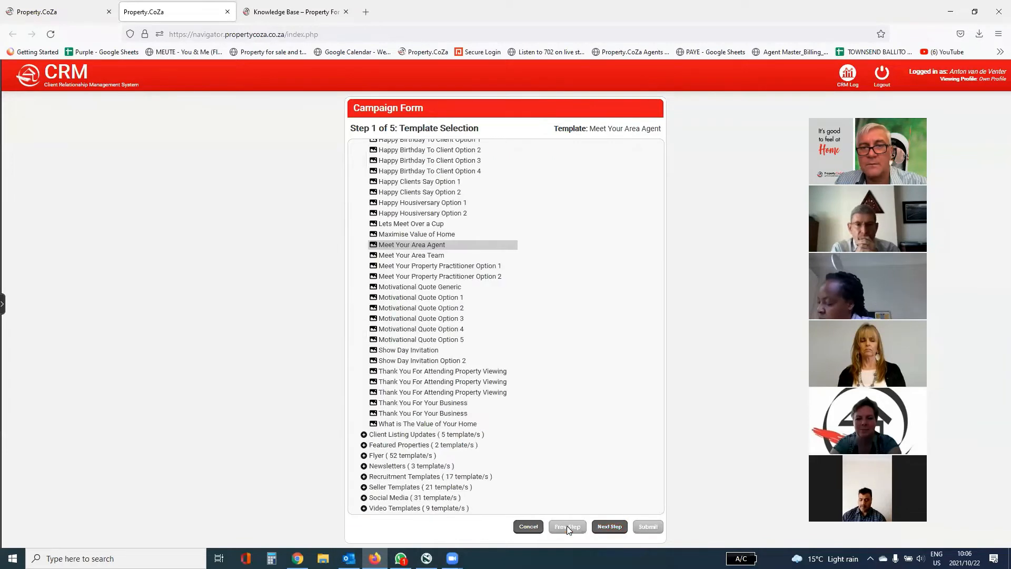
pyautogui.doubleClick(396, 246)
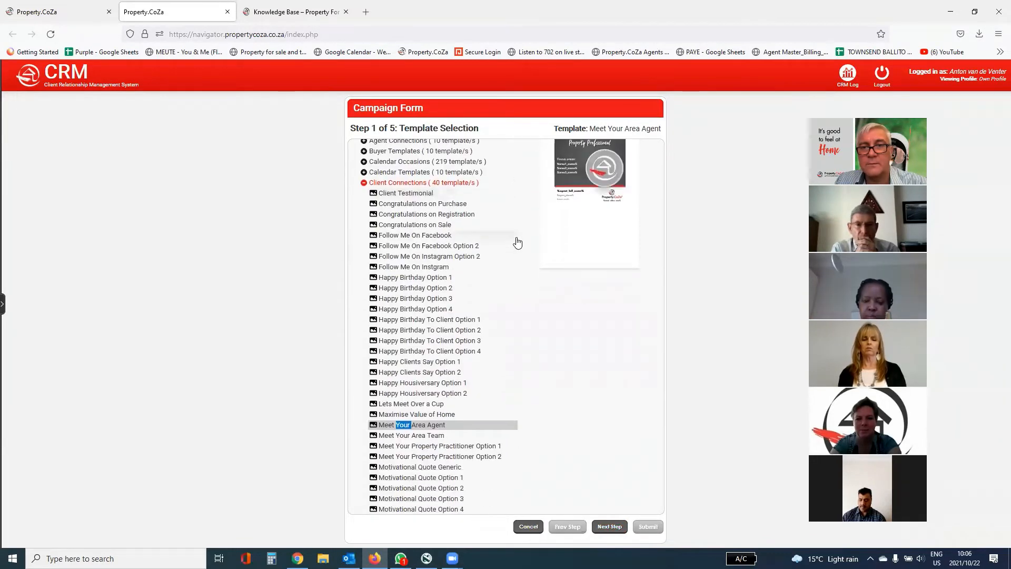
pyautogui.click(574, 89)
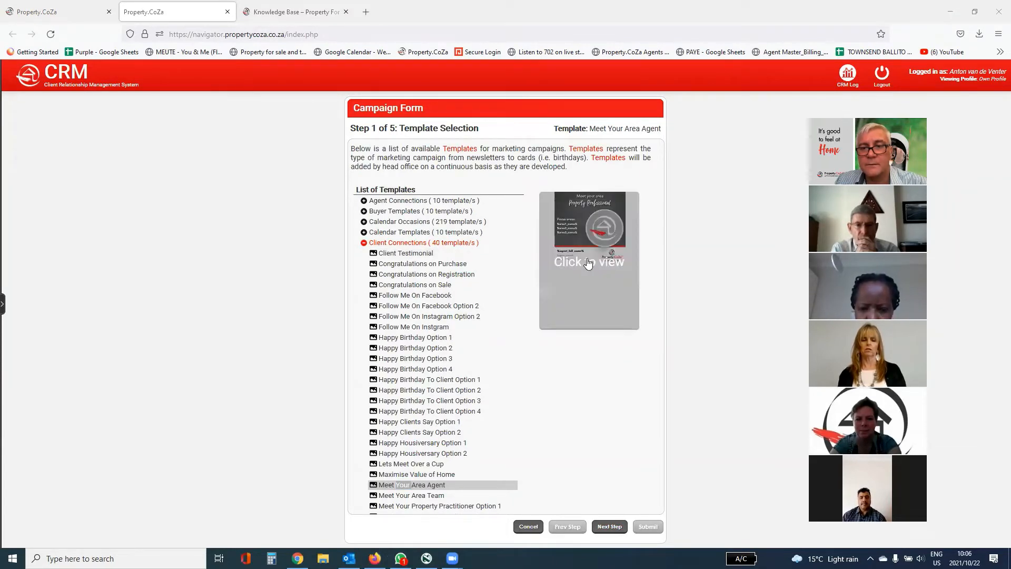
pyautogui.click(610, 527)
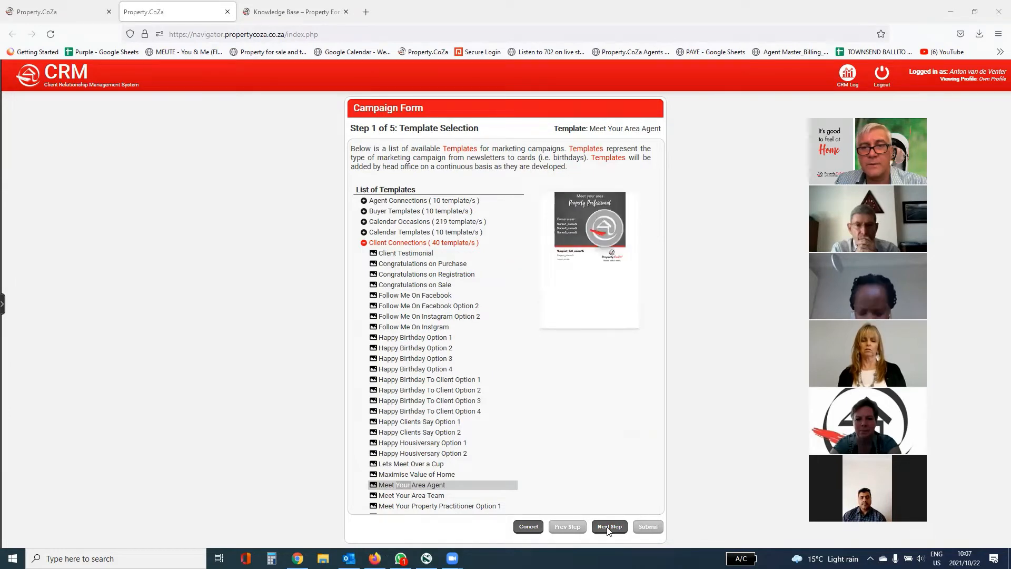
# Set the campaign's start date to 2021-10-22 and continue to the Template Fields.
pyautogui.click(506, 213)
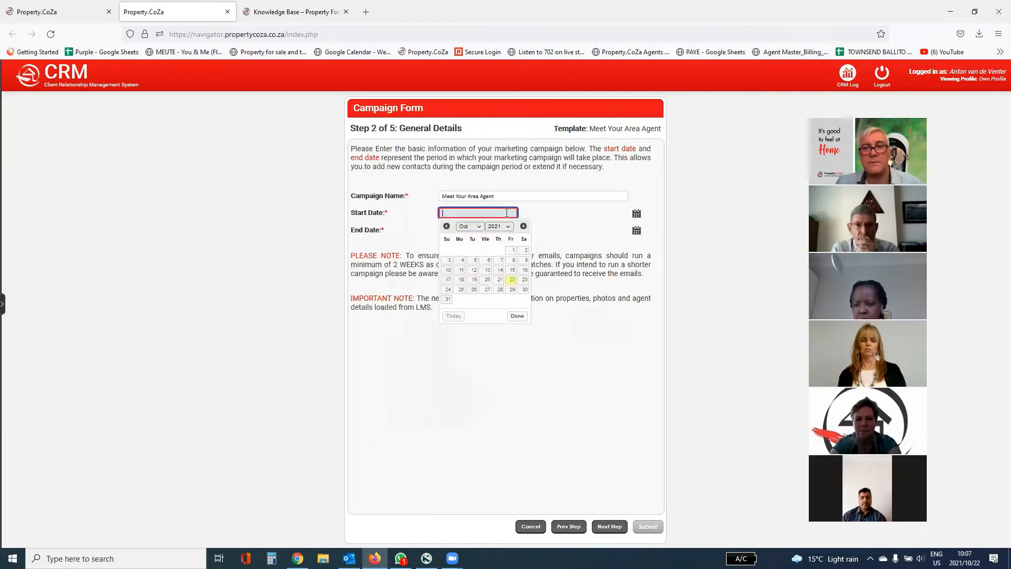
pyautogui.click(511, 279)
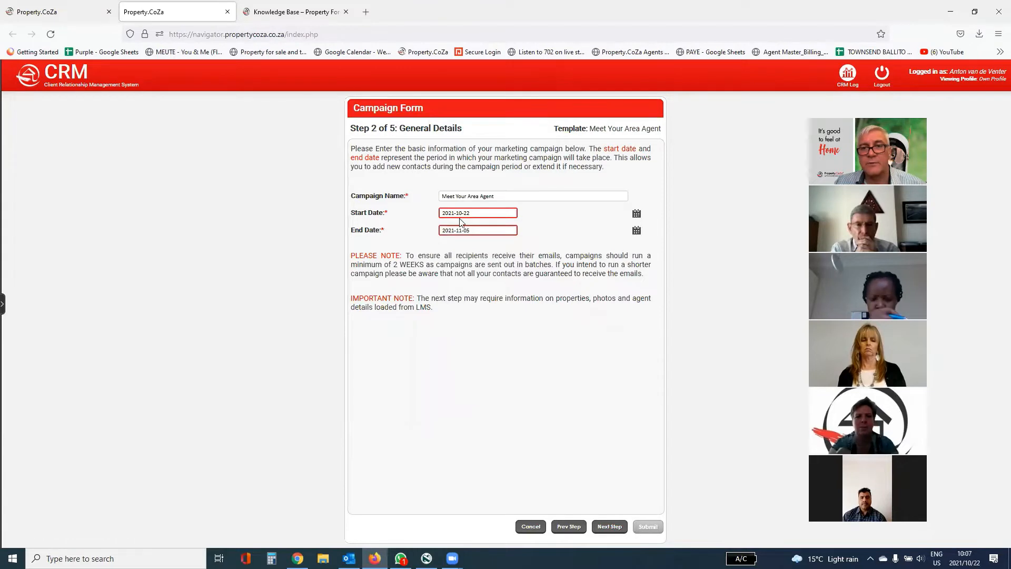
pyautogui.click(619, 527)
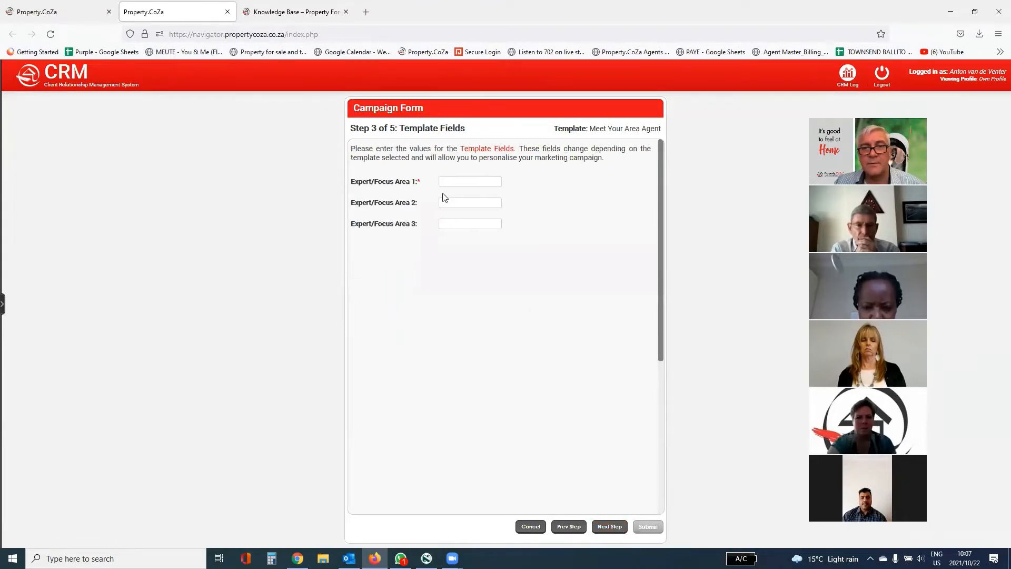
# Enter Randburg and Ferndale as Expert/Focus Areas 1 and 2, and continue to Contact Groups.
pyautogui.click(457, 181)
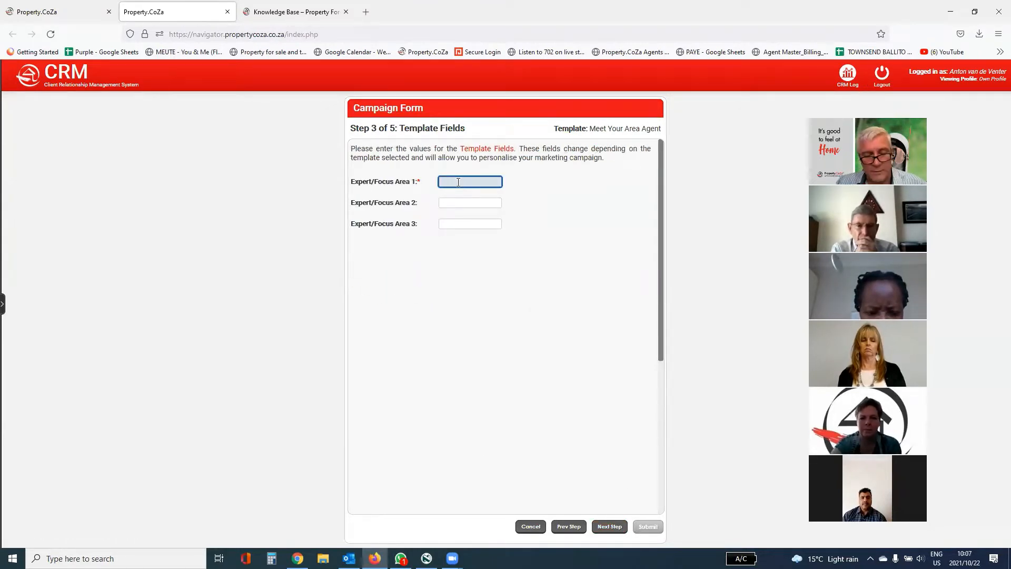
pyautogui.write('Rand')
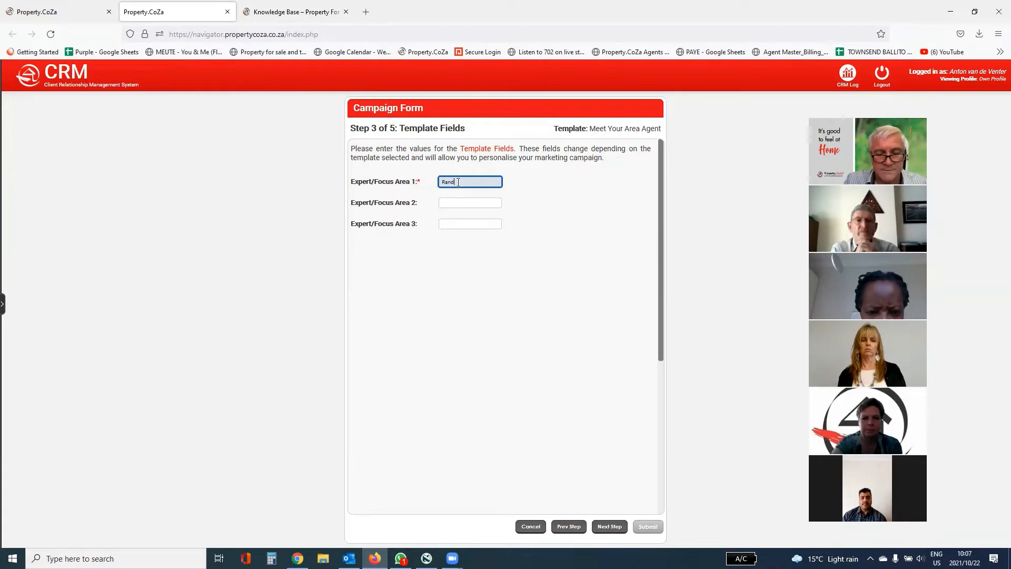
pyautogui.write('burg')
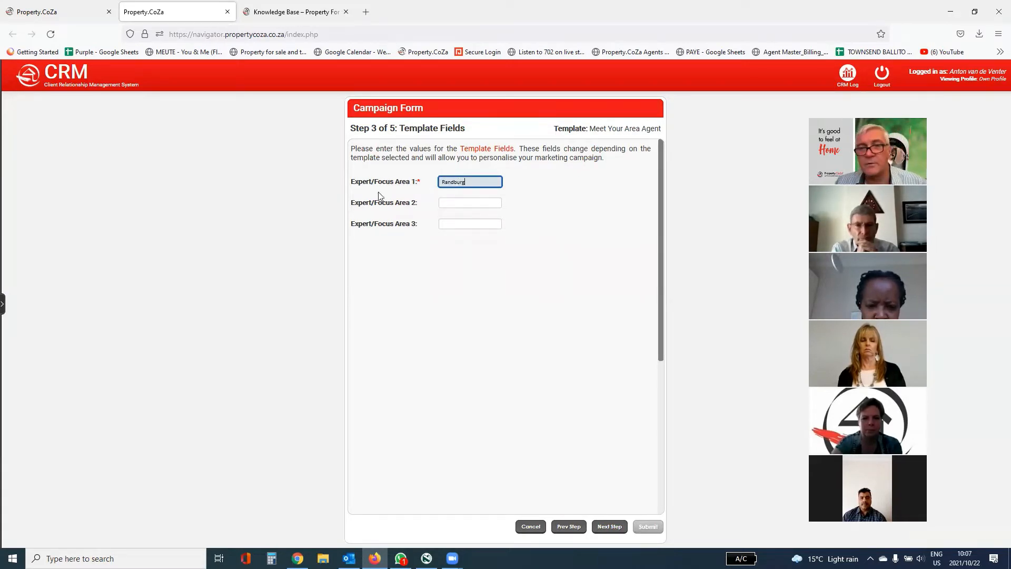
pyautogui.click(463, 202)
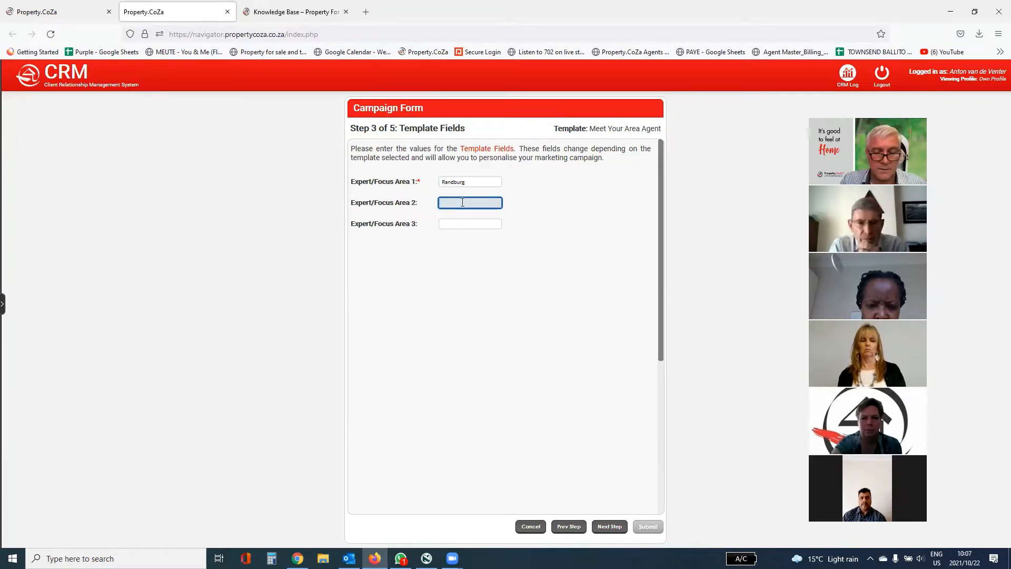
pyautogui.write('F')
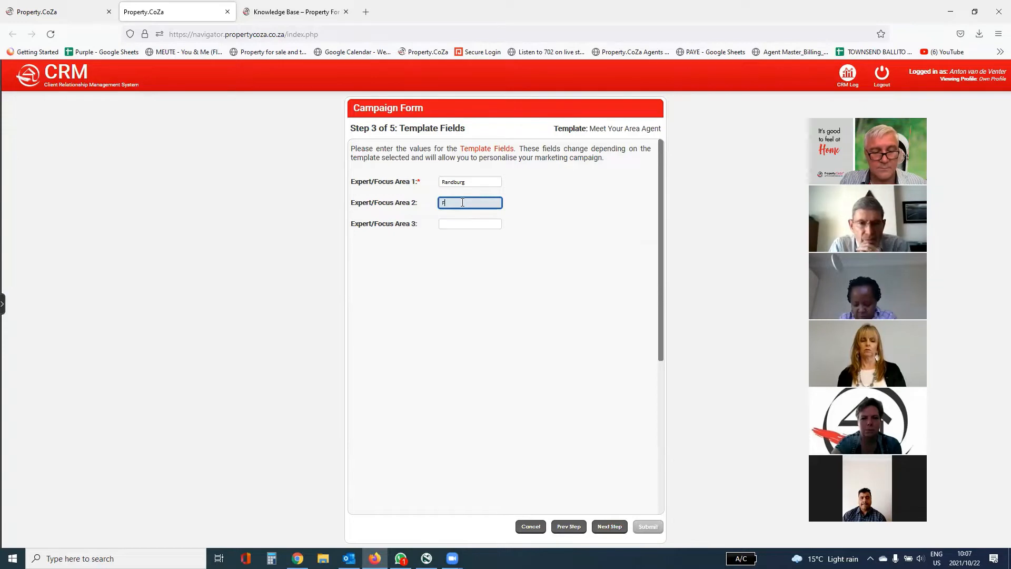
pyautogui.write('erndale')
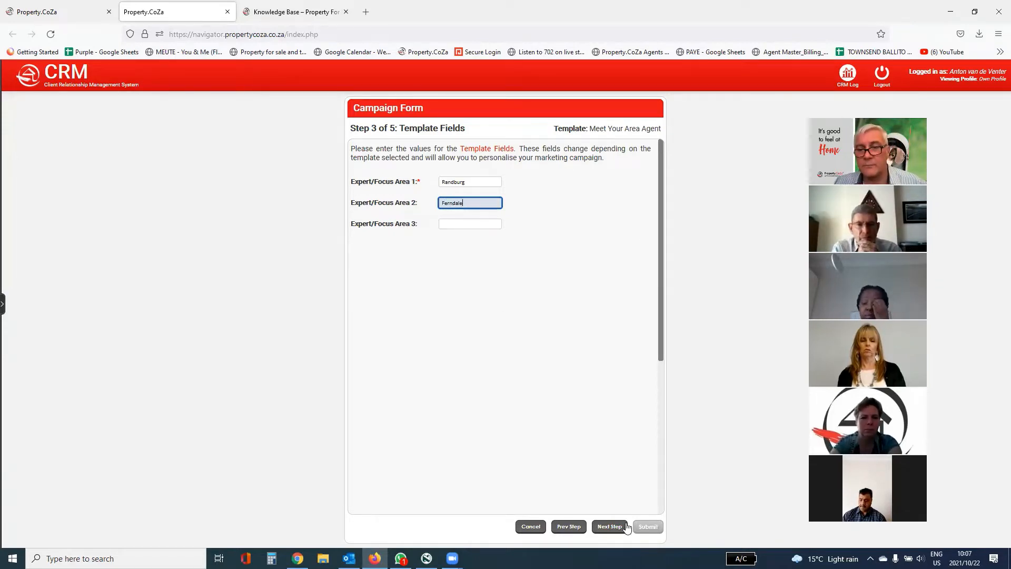
pyautogui.click(611, 525)
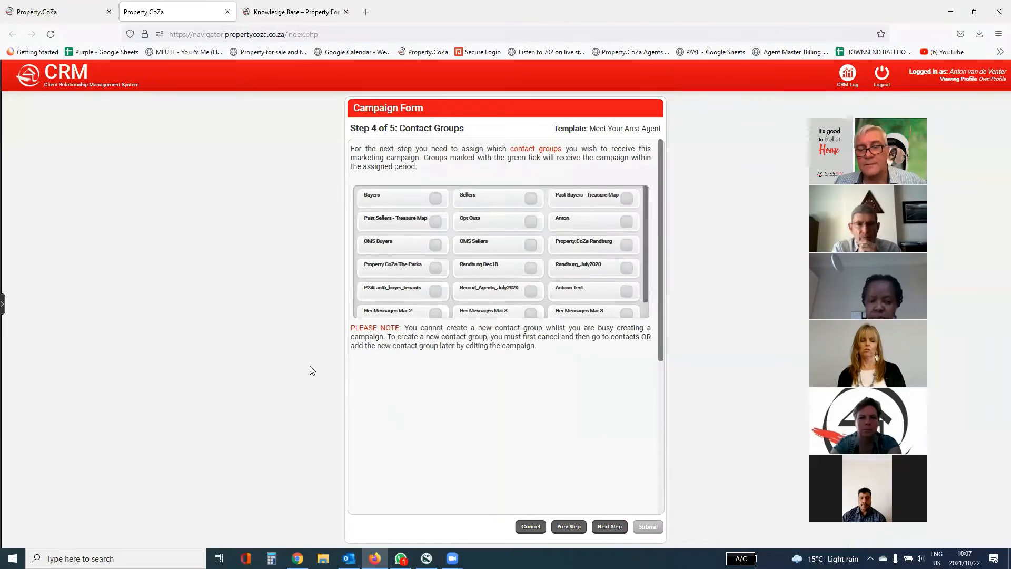
# Assign the personal test contact group to the campaign and submit the campaign with its selected contact.
pyautogui.scroll(-1, 535, 251)
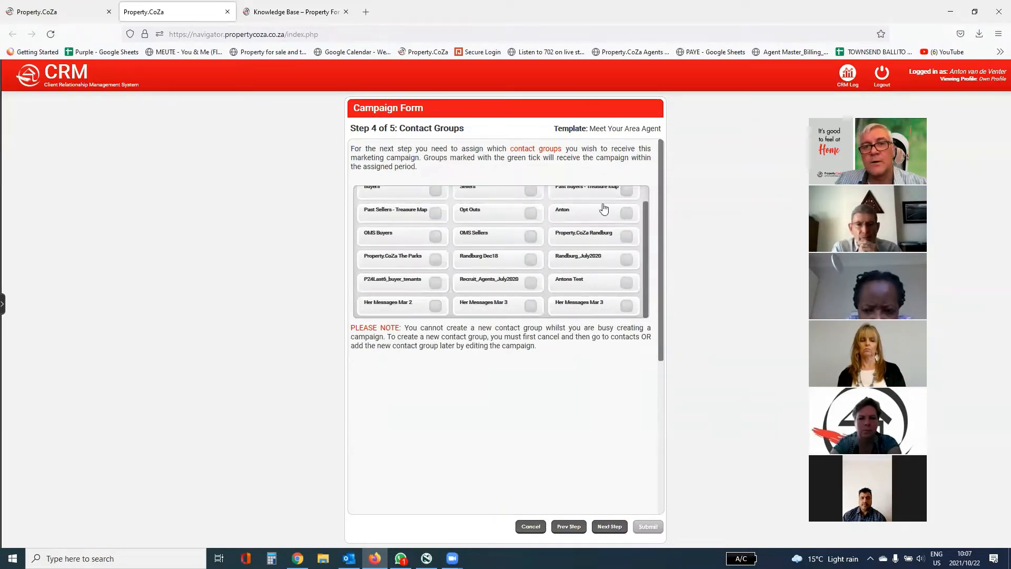
pyautogui.click(627, 283)
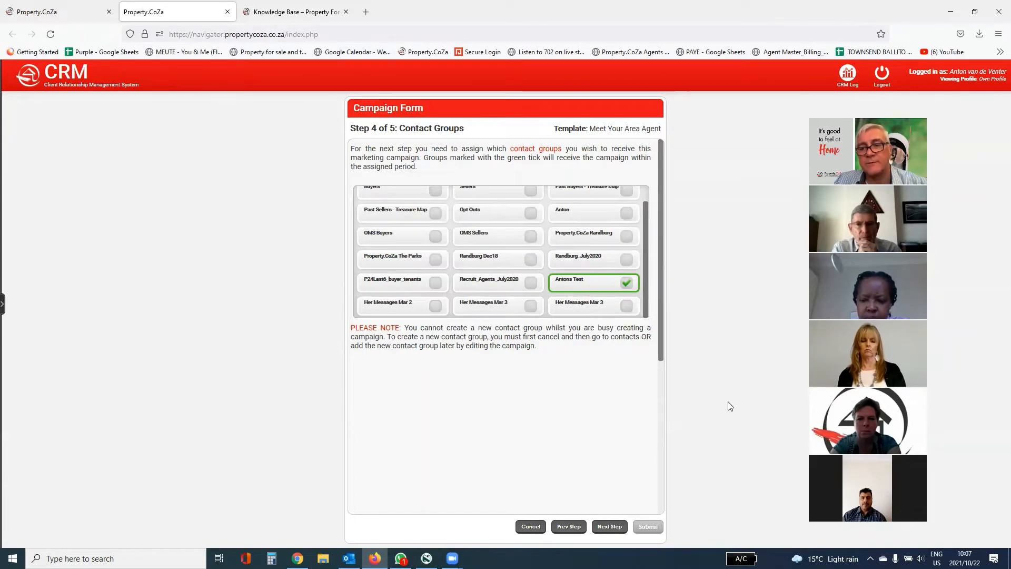
pyautogui.click(610, 528)
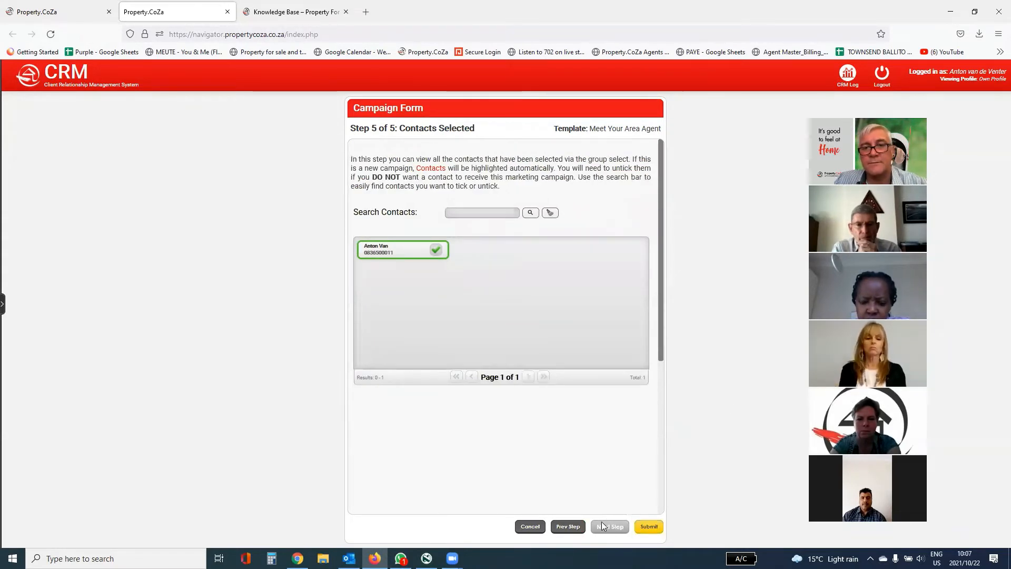
pyautogui.click(648, 527)
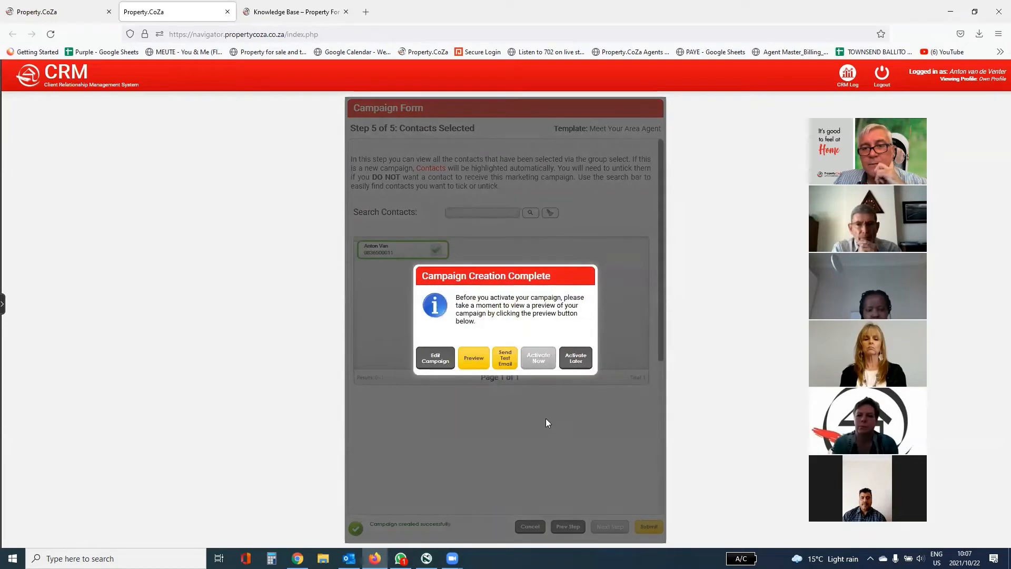
# Preview the new campaign's design, return to the CRM and choose to activate the campaign later.
pyautogui.click(473, 360)
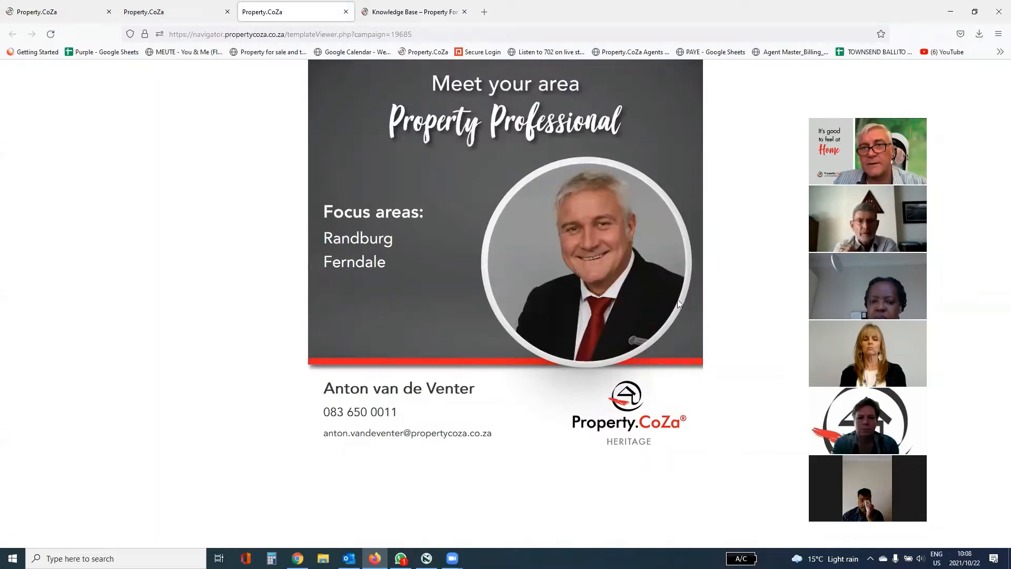
pyautogui.click(184, 11)
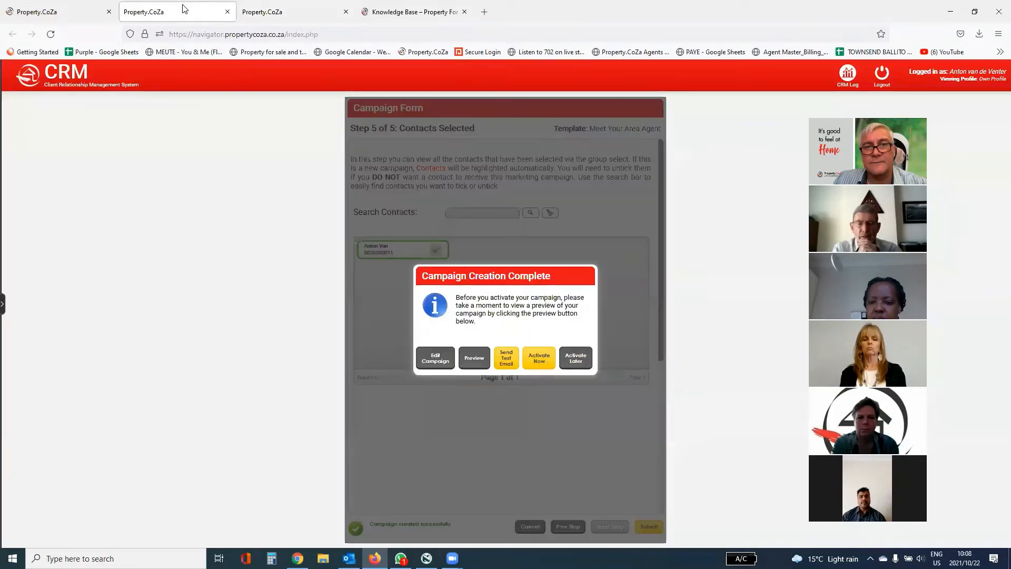
pyautogui.click(576, 360)
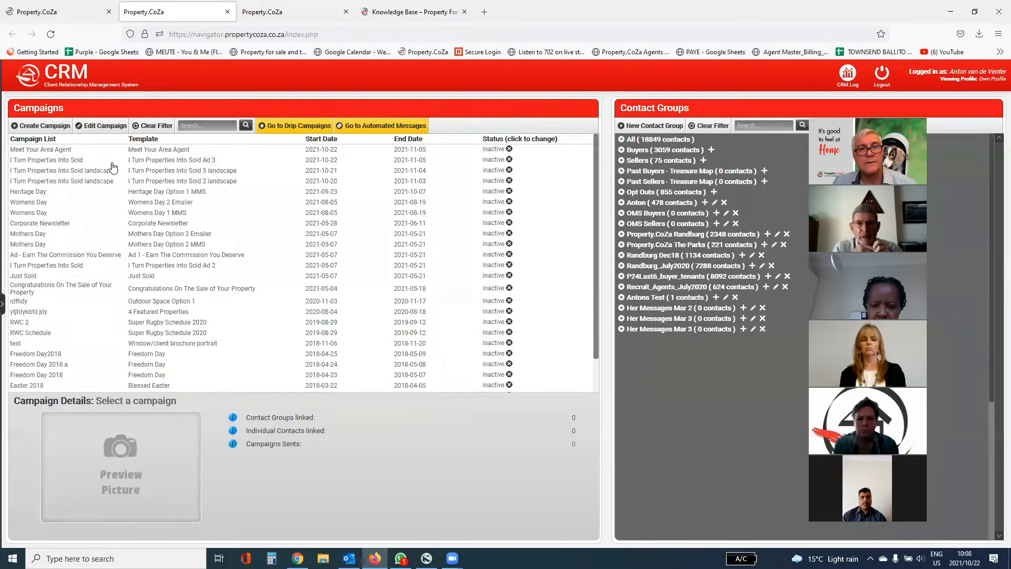
# Open the Meet Your Area Agent campaign's preview from the campaign list and create a PDF of it.
pyautogui.click(60, 151)
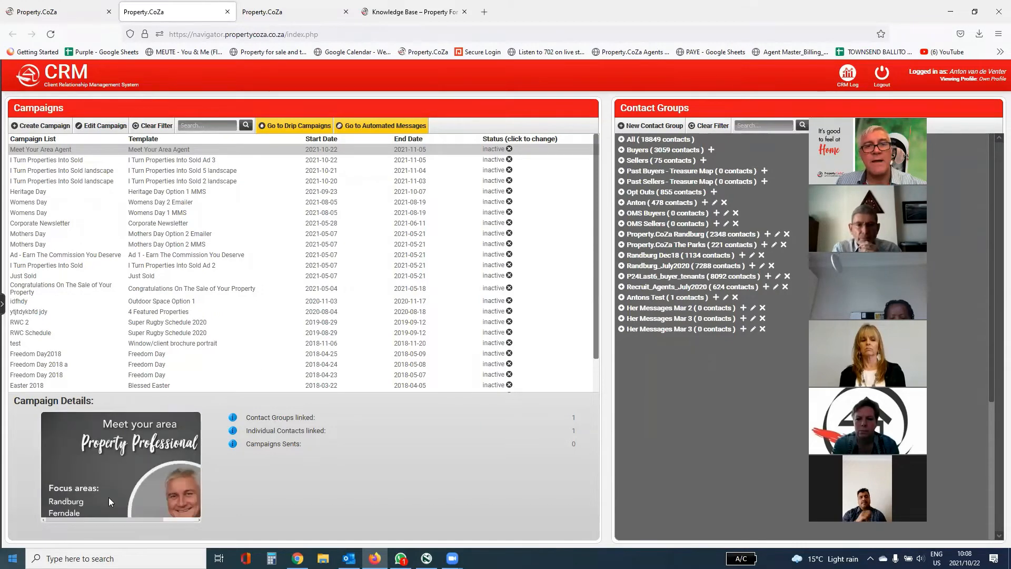
pyautogui.scroll(-2, 361, 294)
pyautogui.scroll(2, 356, 301)
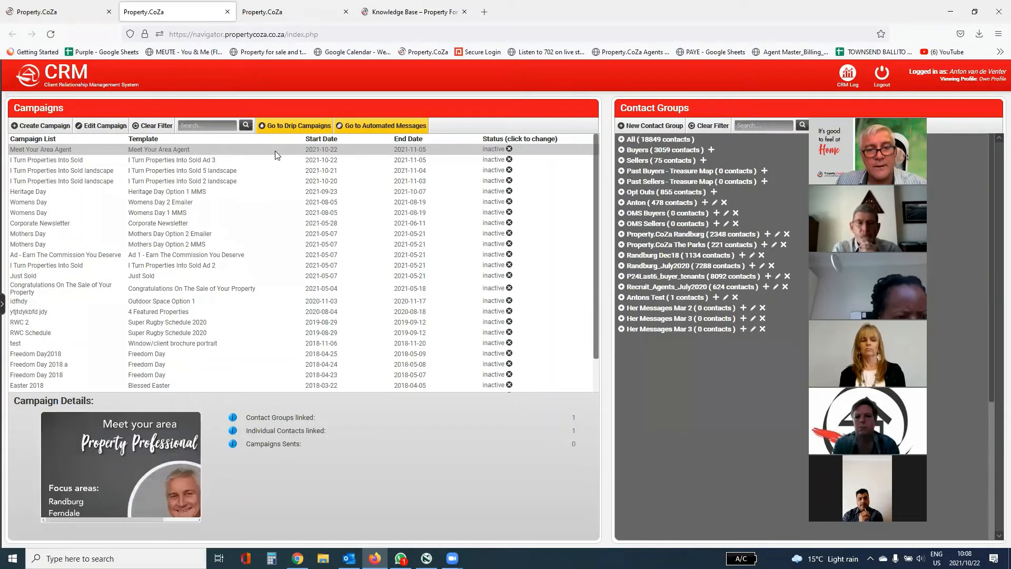
pyautogui.click(156, 464)
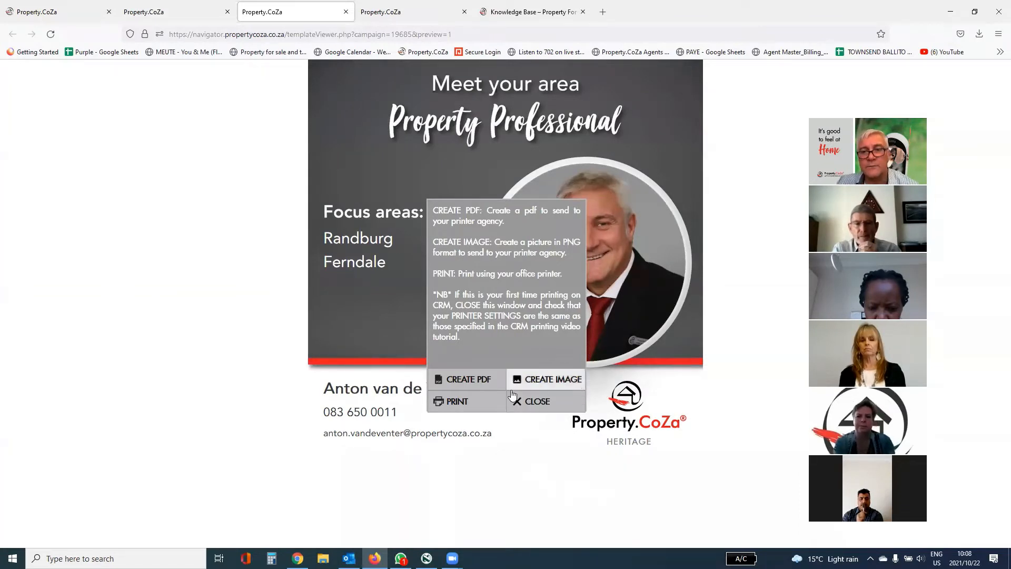
pyautogui.click(463, 383)
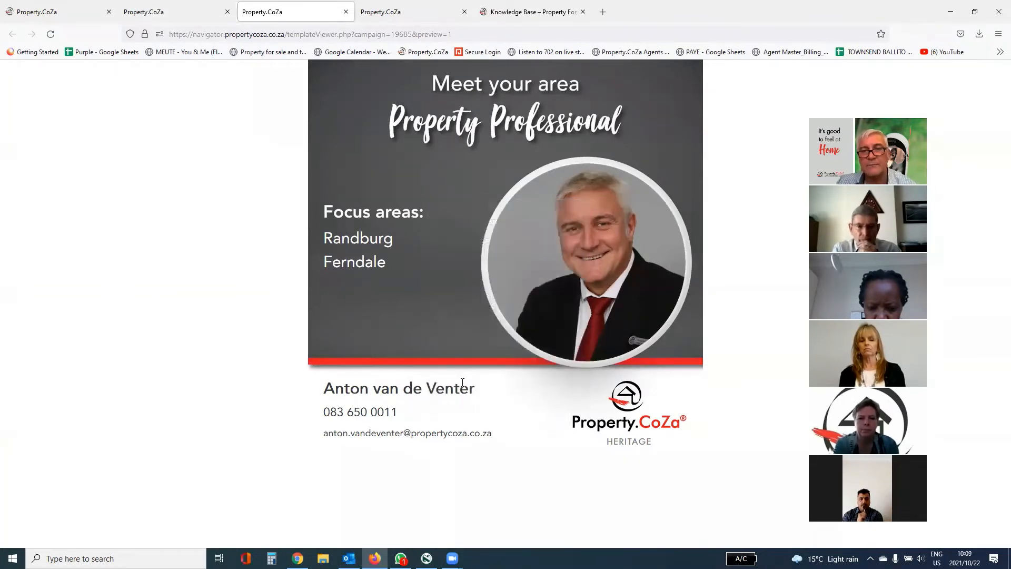